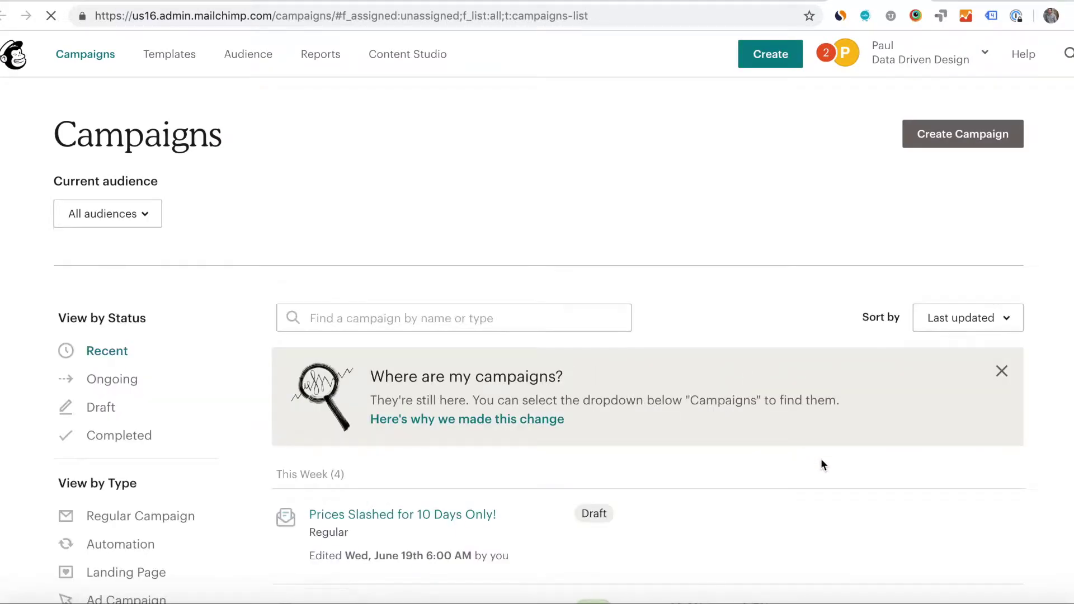
- Open the email audience's contacts table listing all 1,806 contacts
scroll(821, 464, "down", 3)
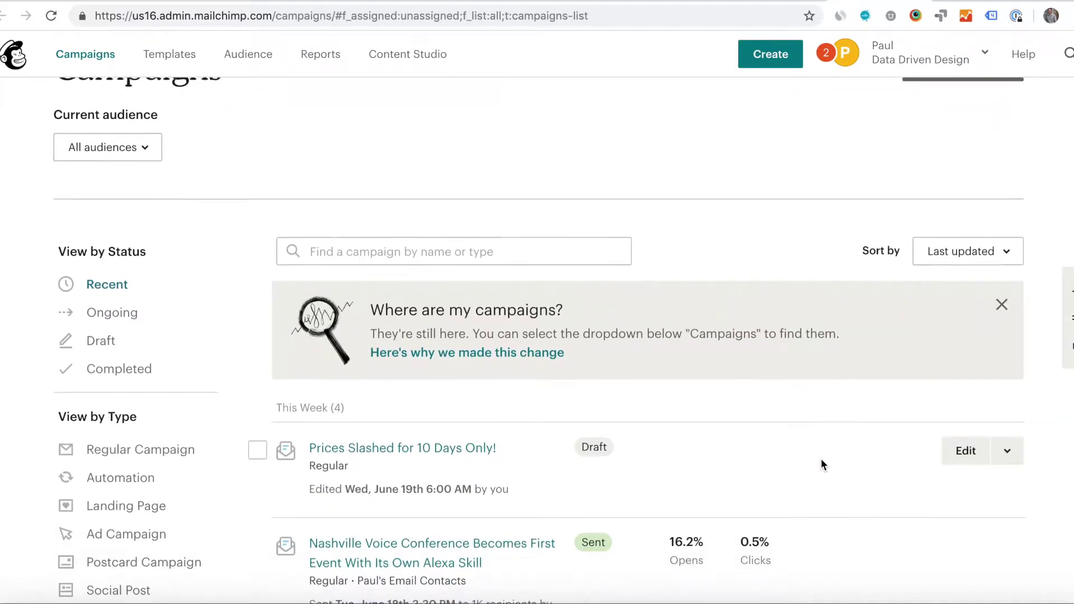
scroll(820, 464, "down", 3)
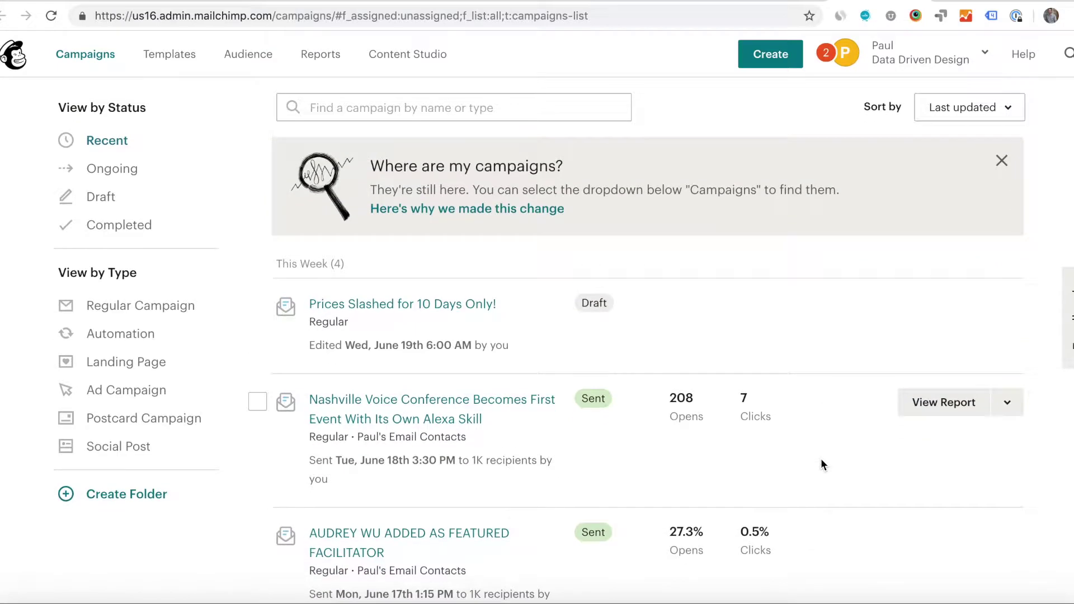
scroll(821, 460, "up", 5)
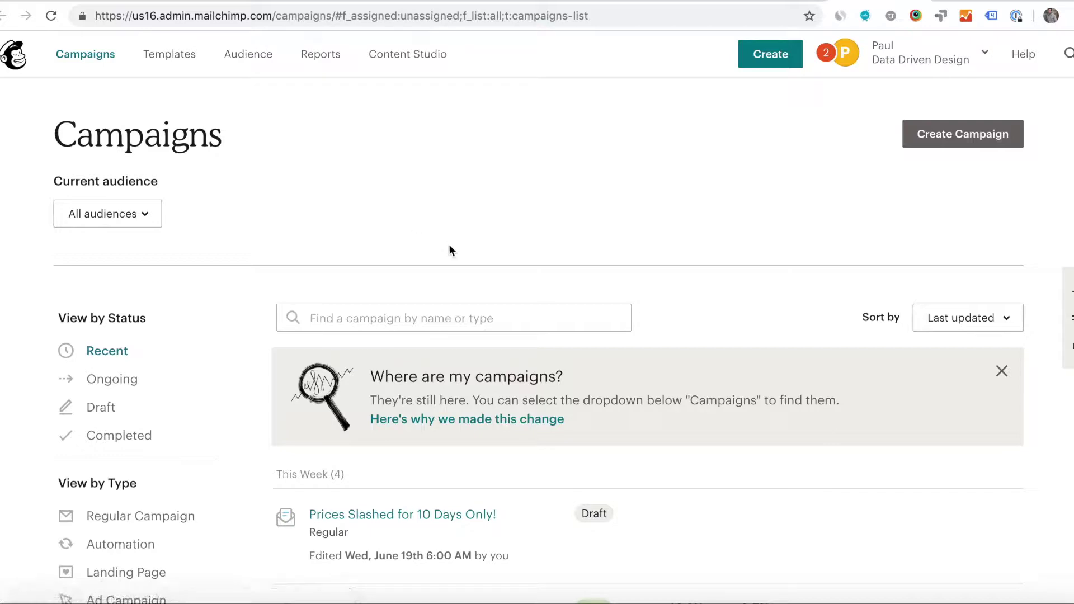
left_click(257, 65)
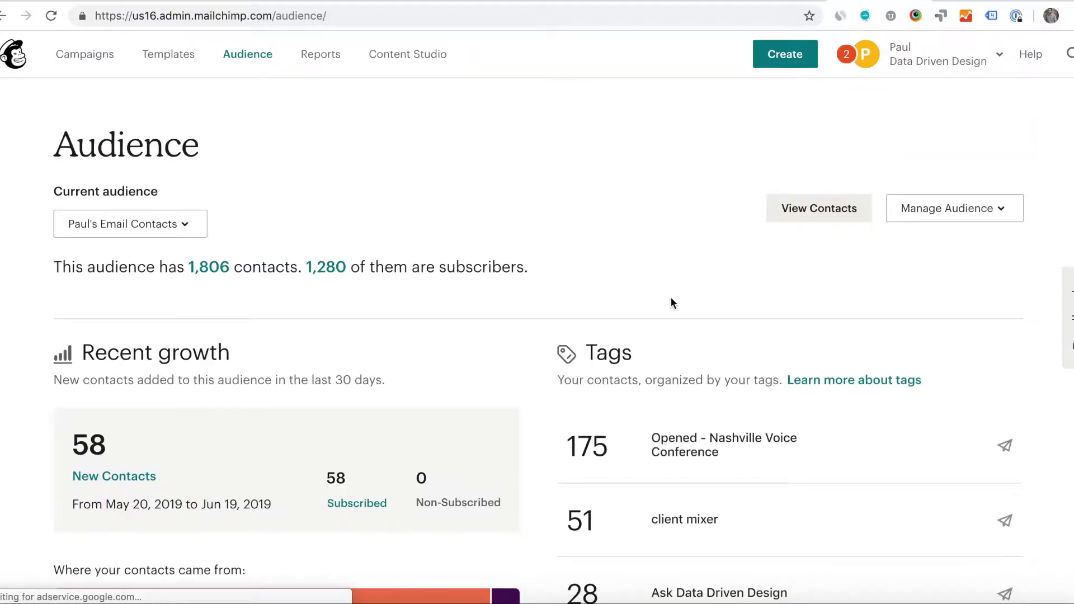
left_click(834, 211)
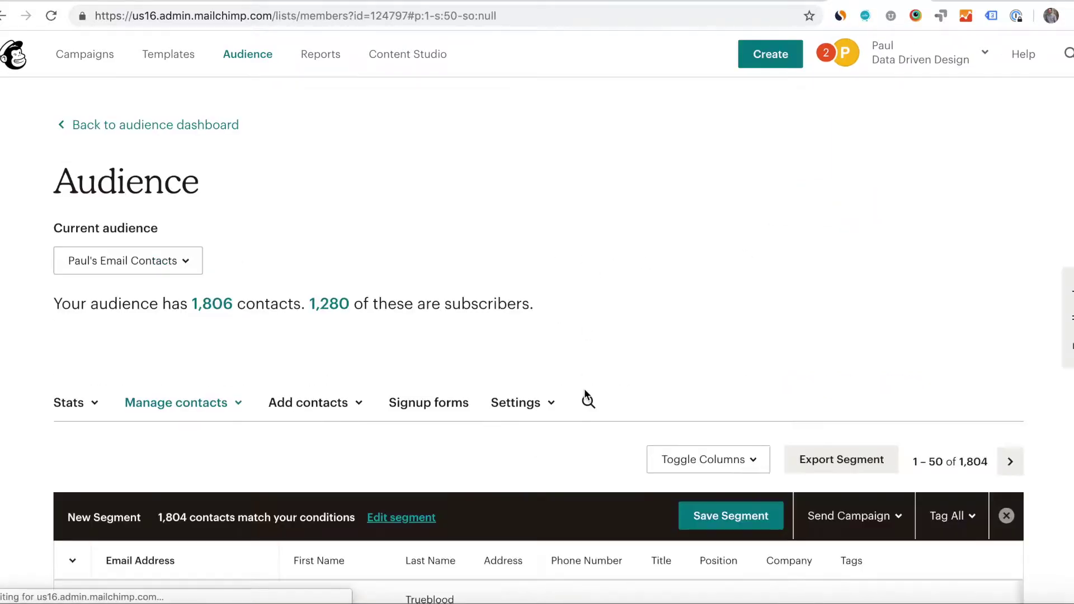
- Search for the contact by name and open their profile
left_click(585, 402)
type("kre")
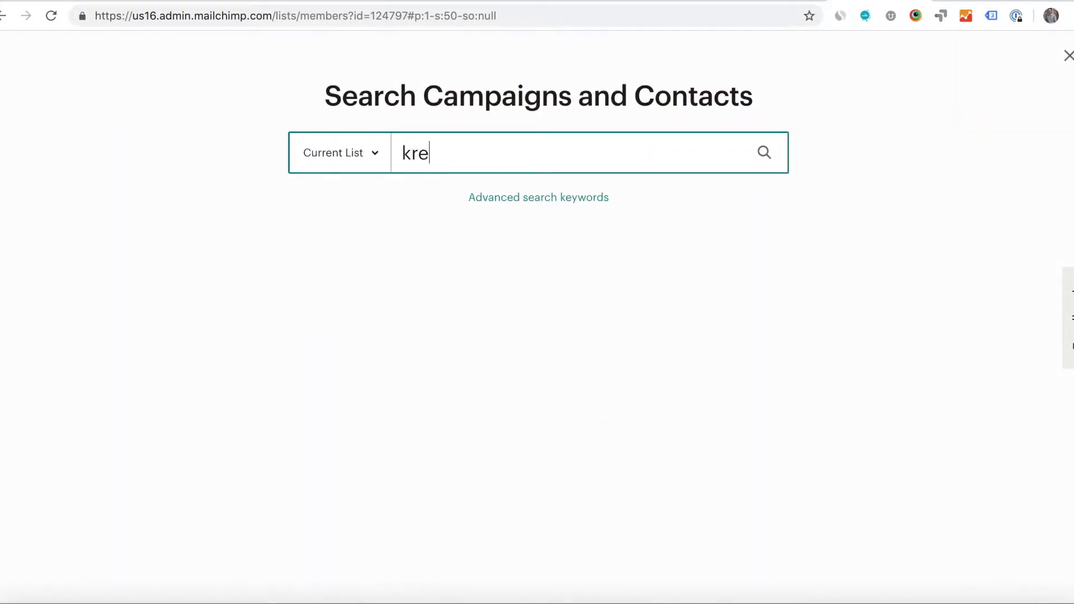
key("BackSpace")
key("BackSpace")
type("aren")
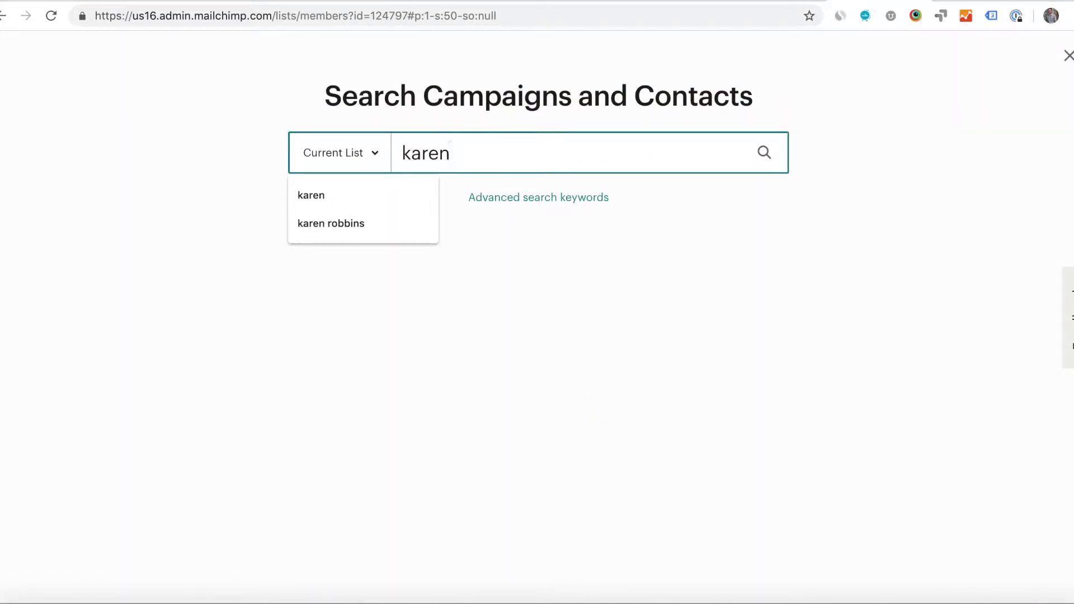
left_click(397, 233)
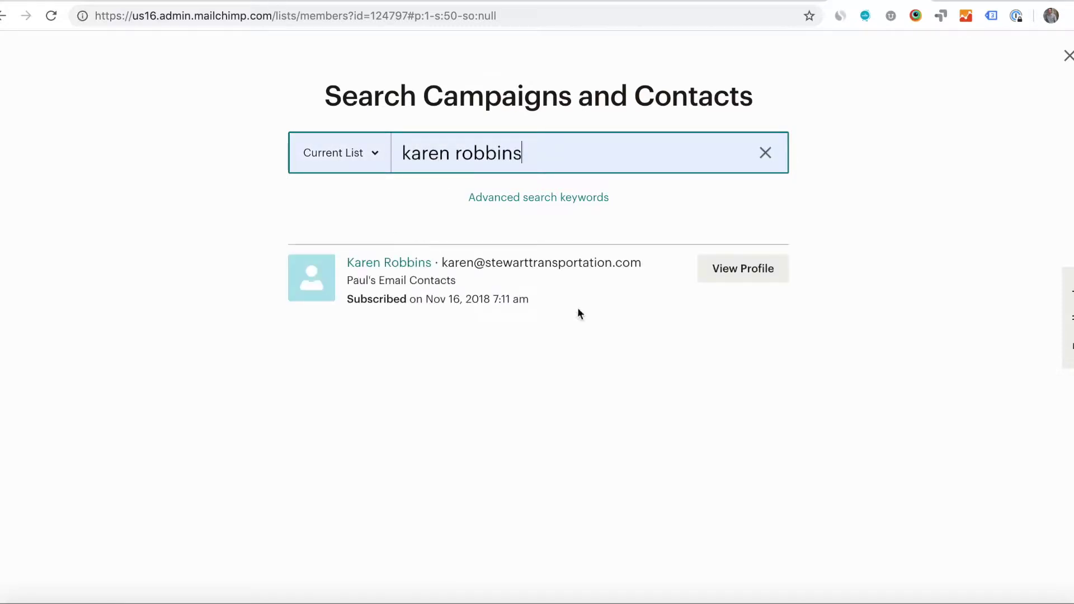
left_click(752, 281)
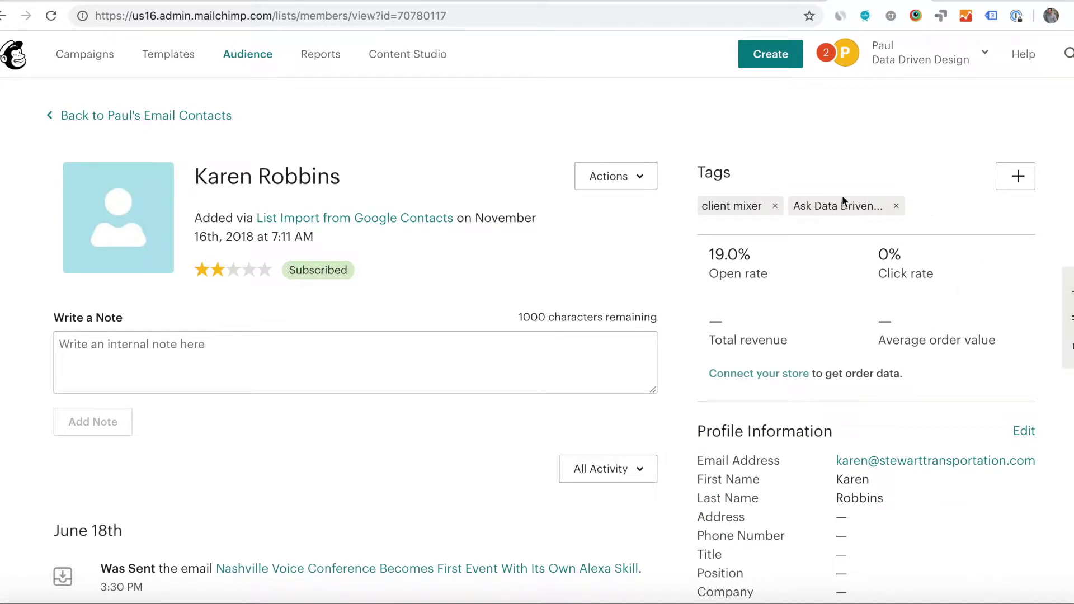
- Tag the contact 'Registered - Nashville Voice Conference' and return to the contacts list
left_click(1011, 178)
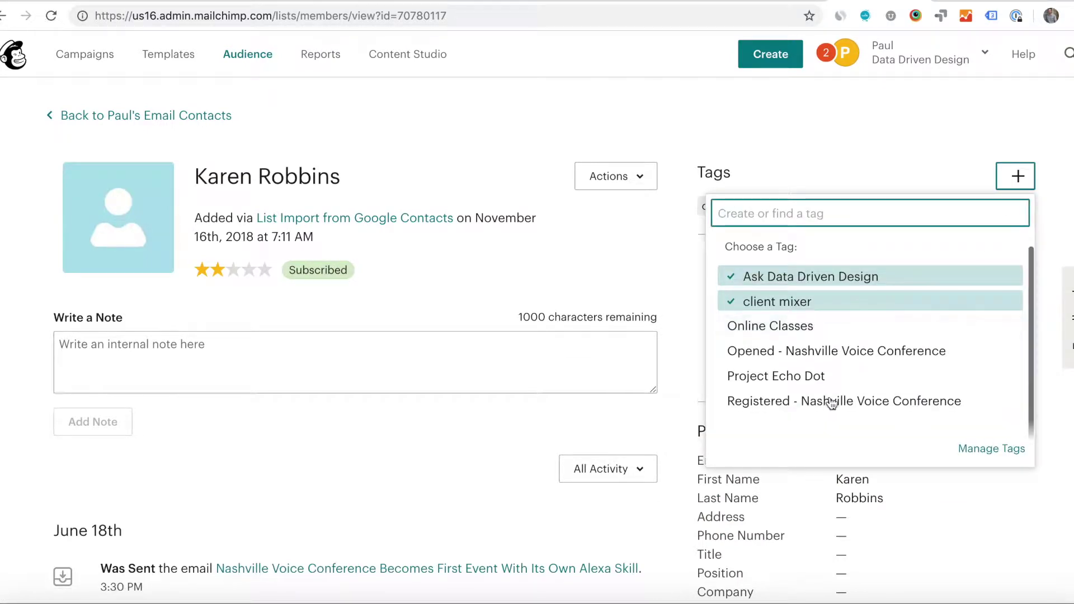
left_click(832, 402)
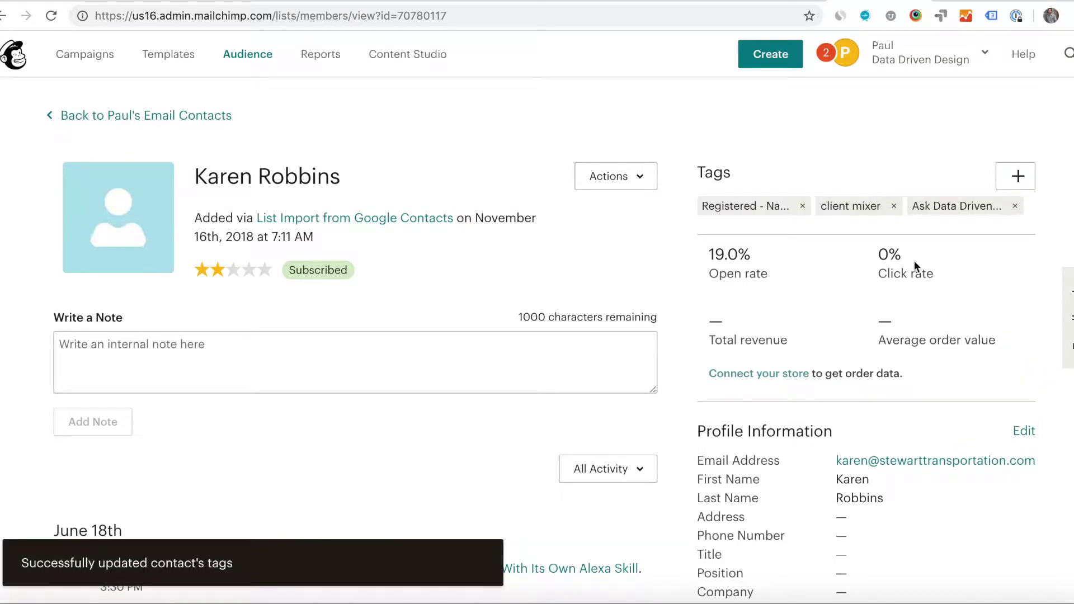
left_click(187, 116)
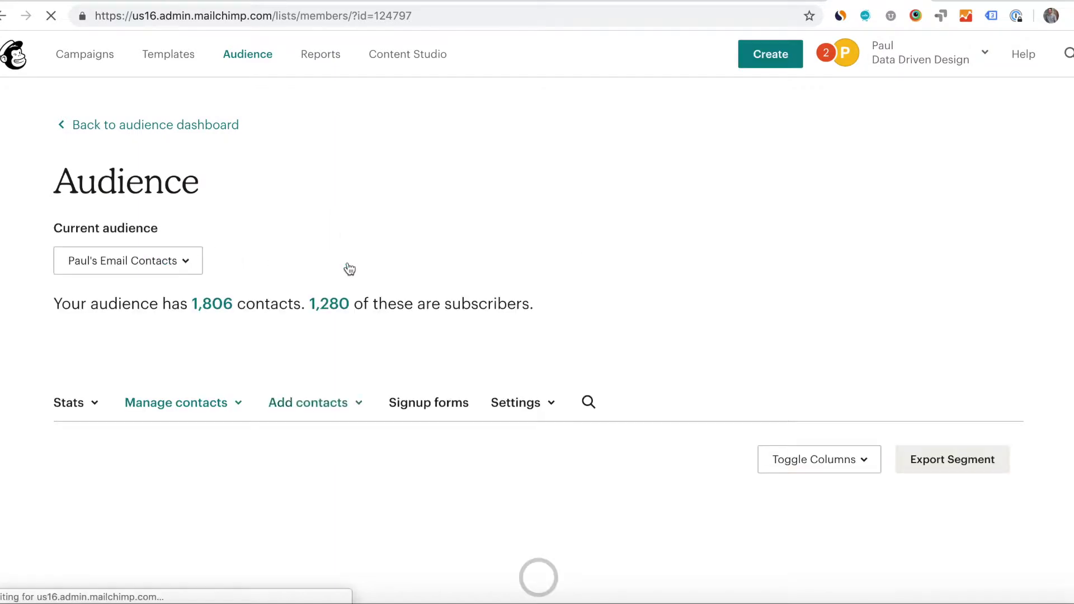
- From the audience's Tags page, list the 25 contacts tagged 'Registered - Nashville Voice Conference'
scroll(309, 305, "down", 3)
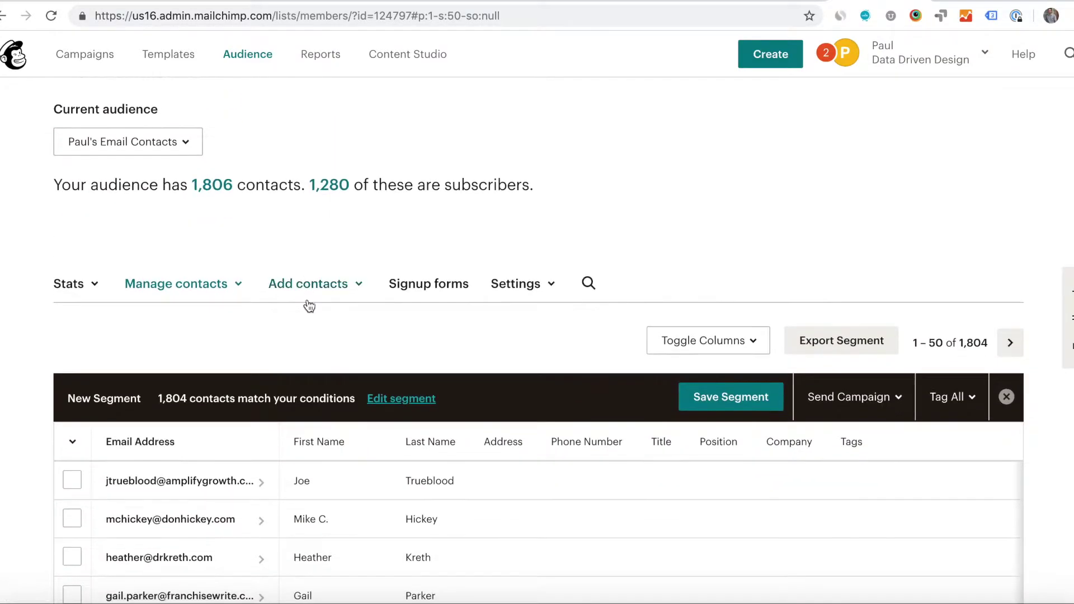
scroll(309, 306, "up", 3)
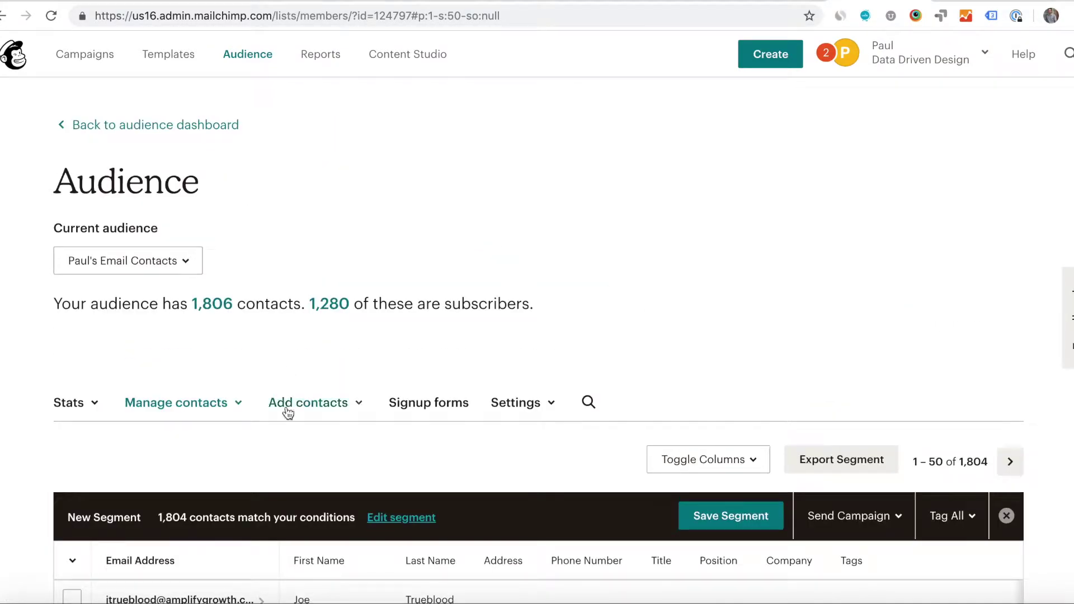
left_click(227, 407)
left_click(200, 441)
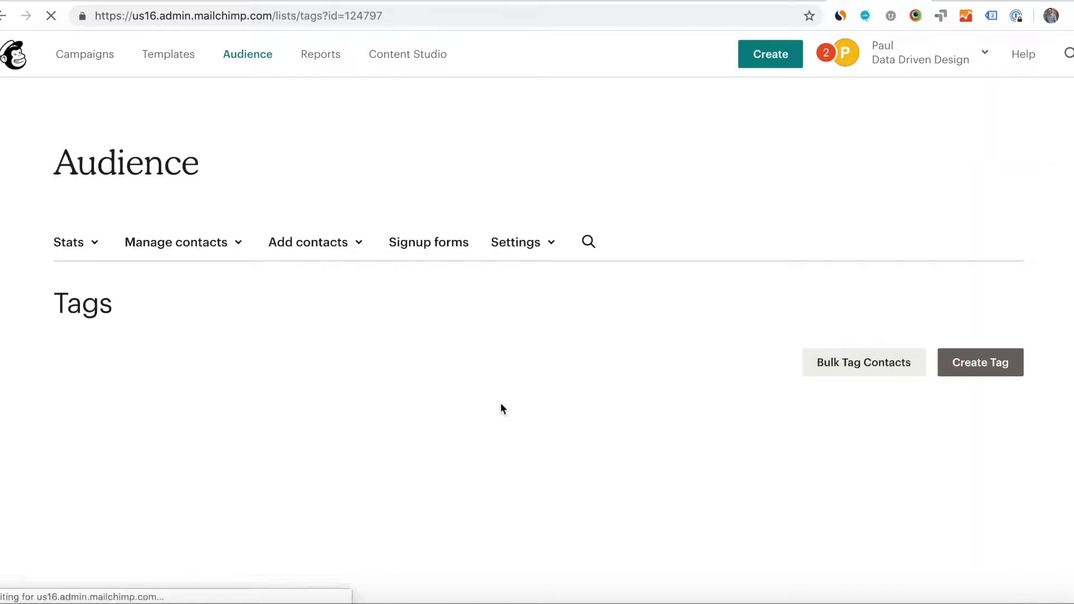
scroll(500, 402, "down", 5)
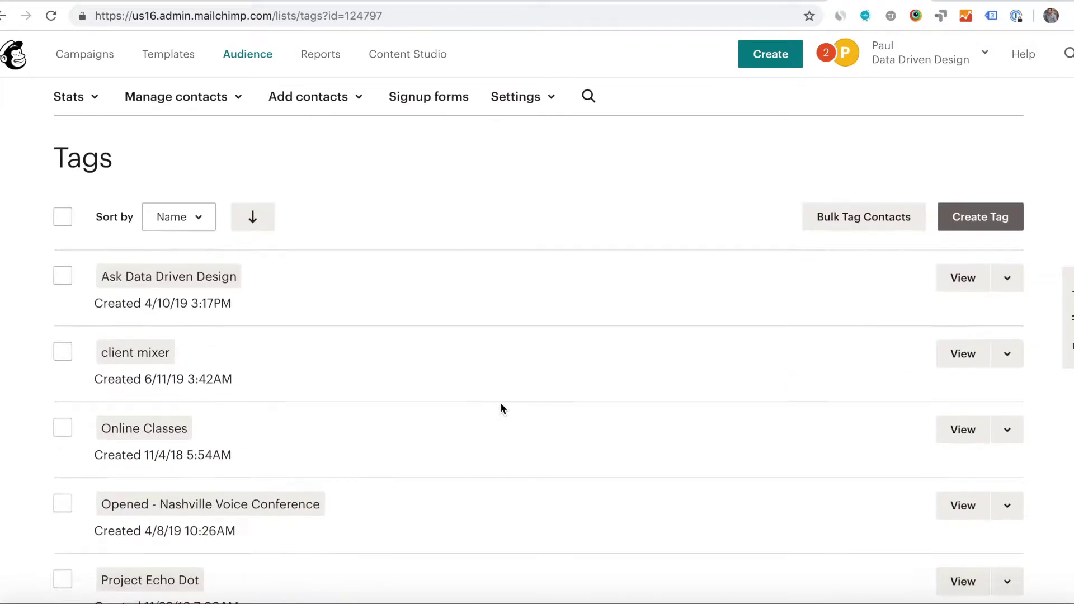
scroll(500, 401, "down", 3)
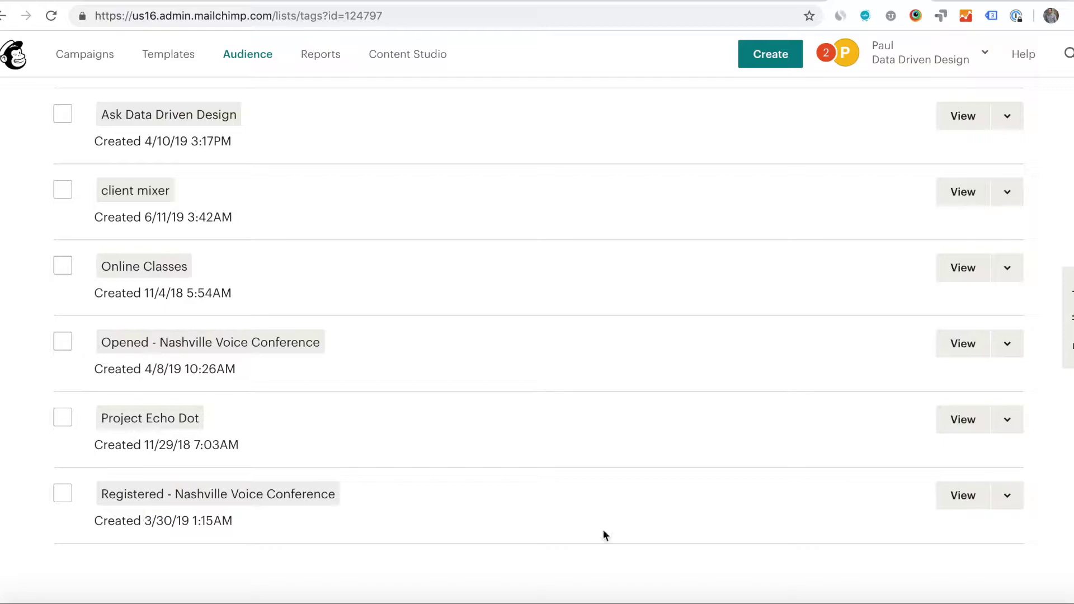
left_click(958, 502)
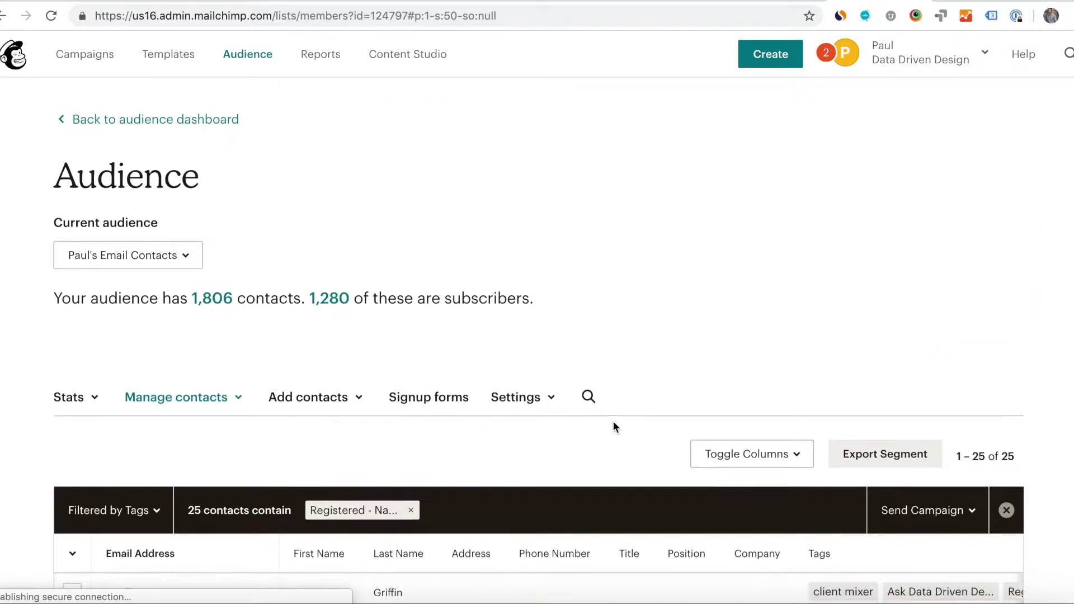
- Scroll through all 25 tagged contacts to confirm them, then return to Campaigns
scroll(613, 427, "down", 10)
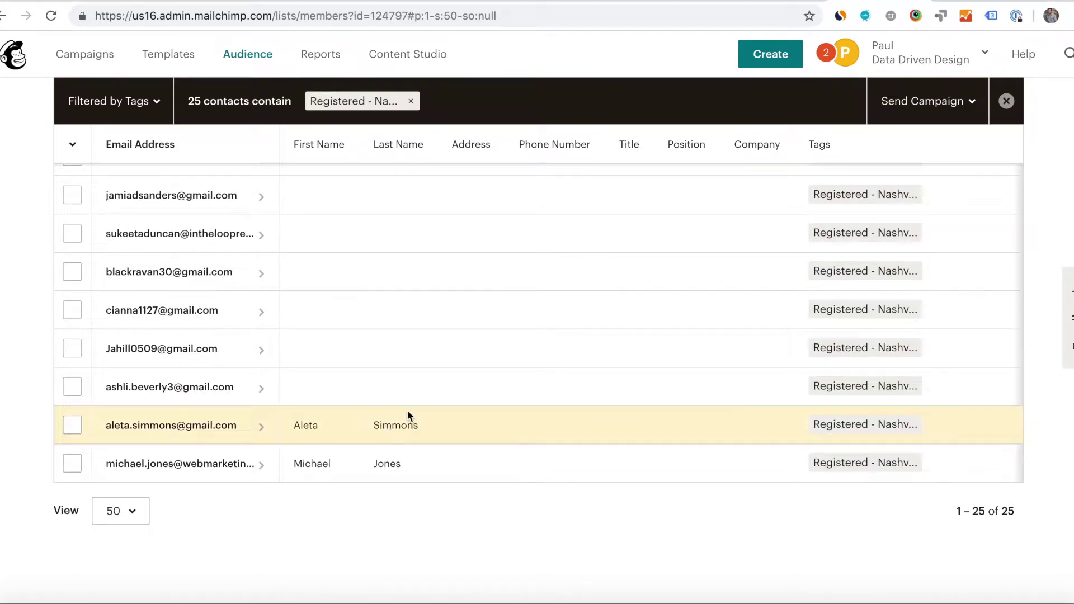
scroll(425, 392, "up", 2)
scroll(445, 372, "up", 10)
scroll(445, 372, "down", 5)
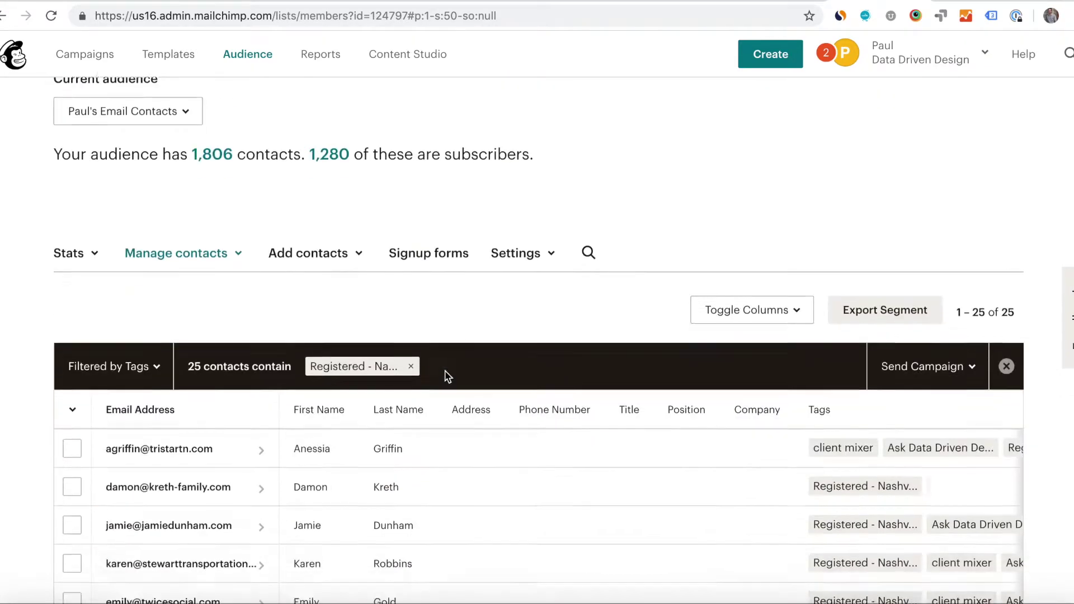
scroll(444, 370, "down", 4)
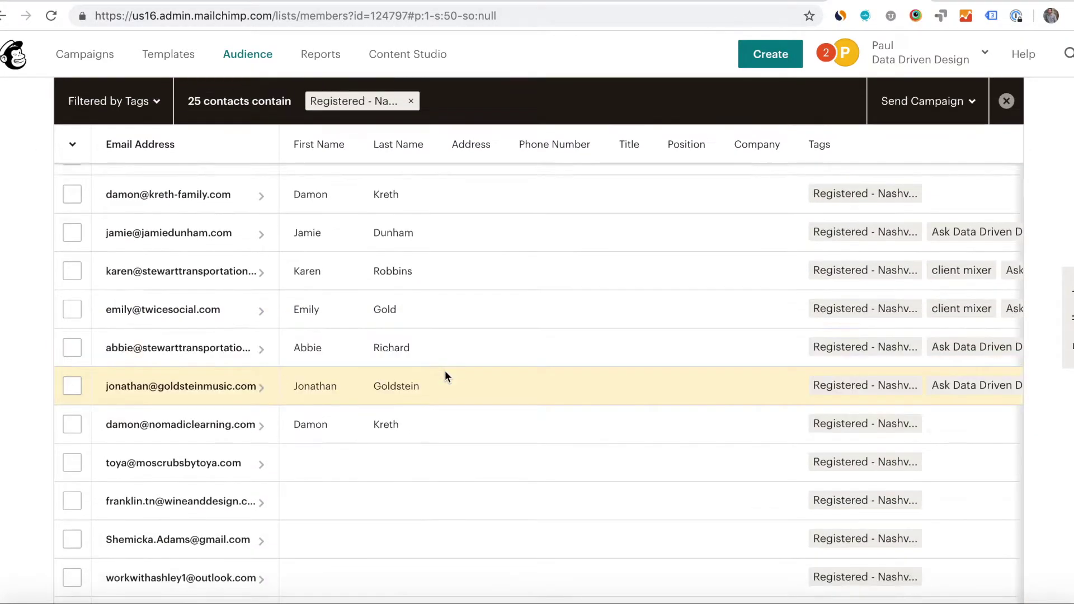
scroll(445, 370, "down", 9)
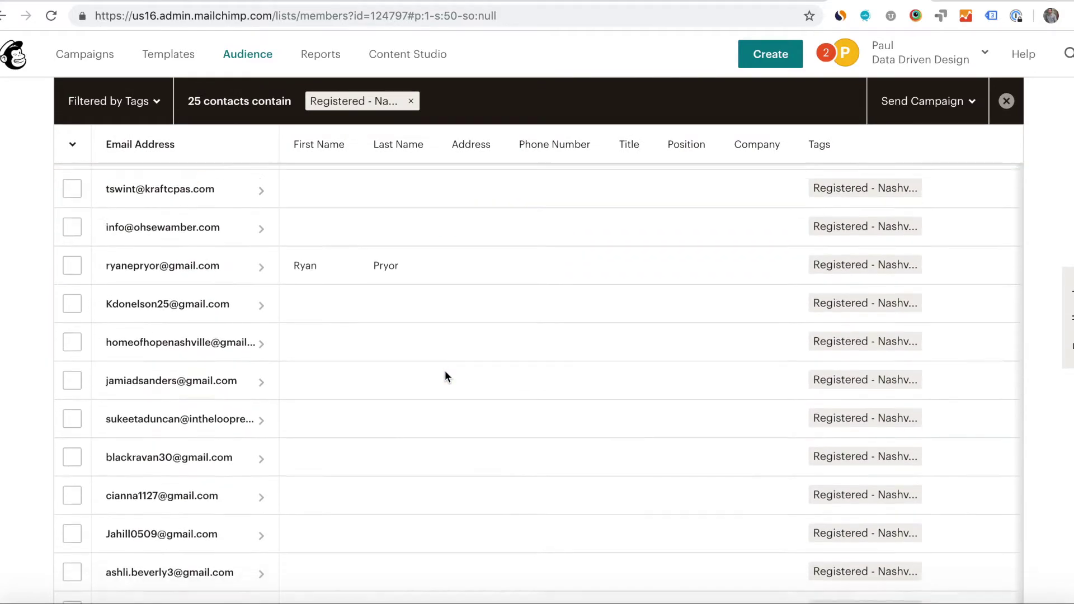
scroll(444, 370, "down", 2)
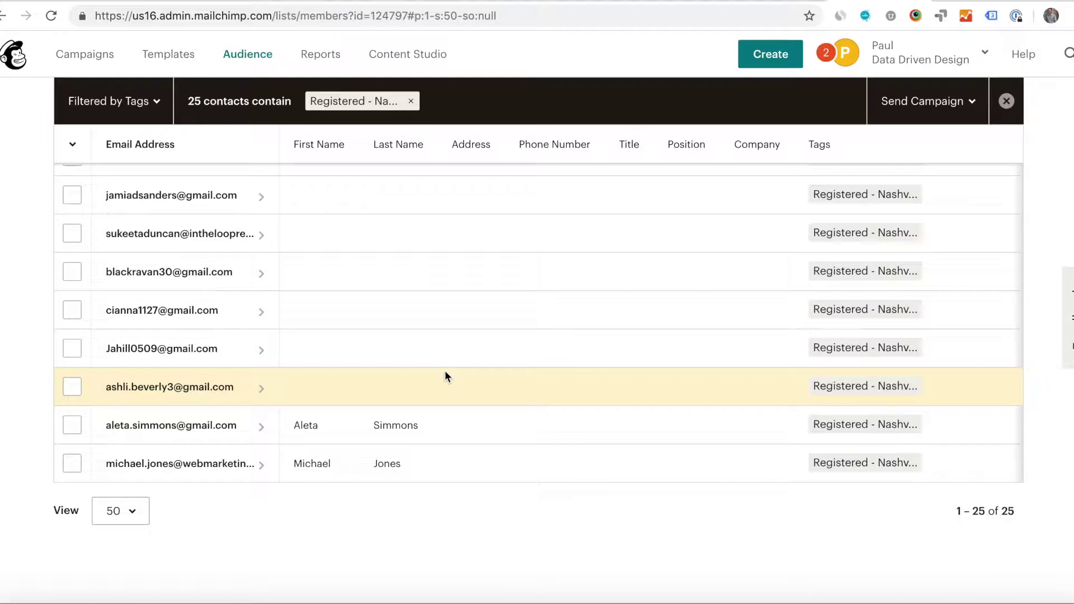
scroll(445, 370, "up", 19)
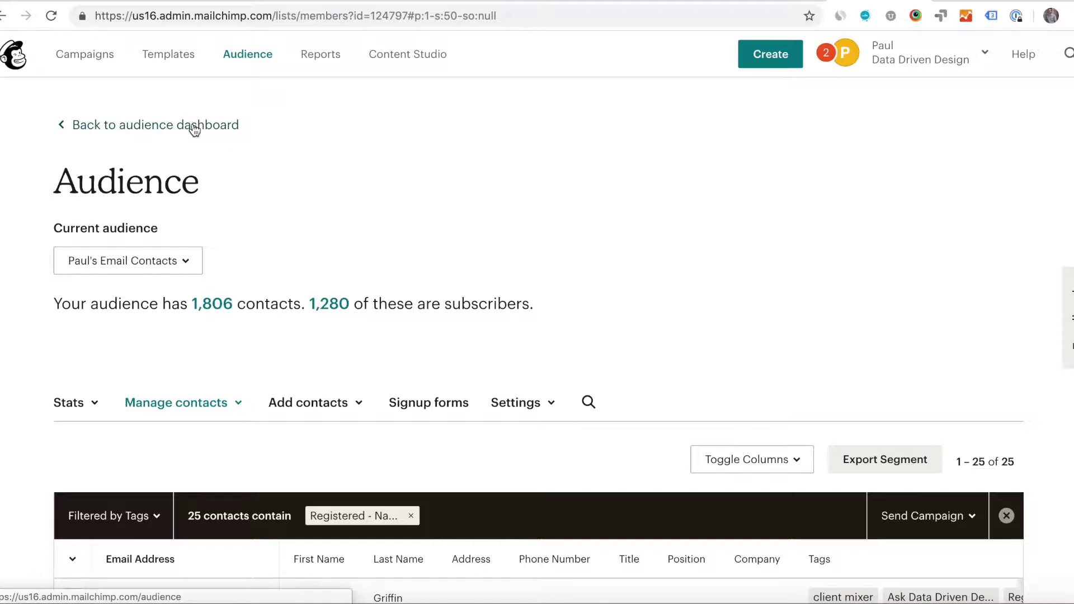
left_click(106, 60)
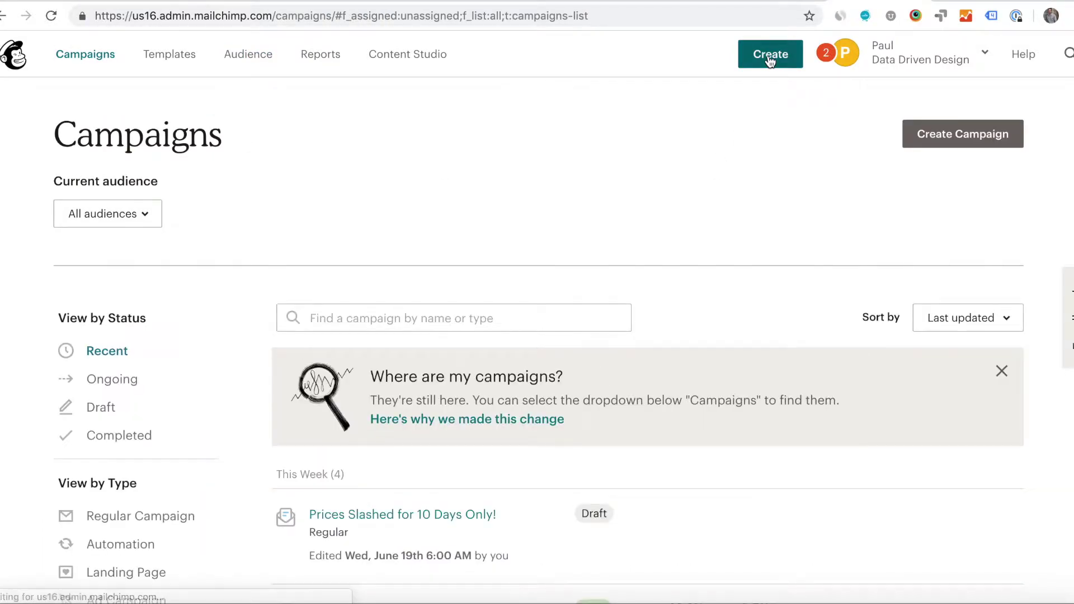
- Create a regular email campaign named 'test'
left_click(770, 56)
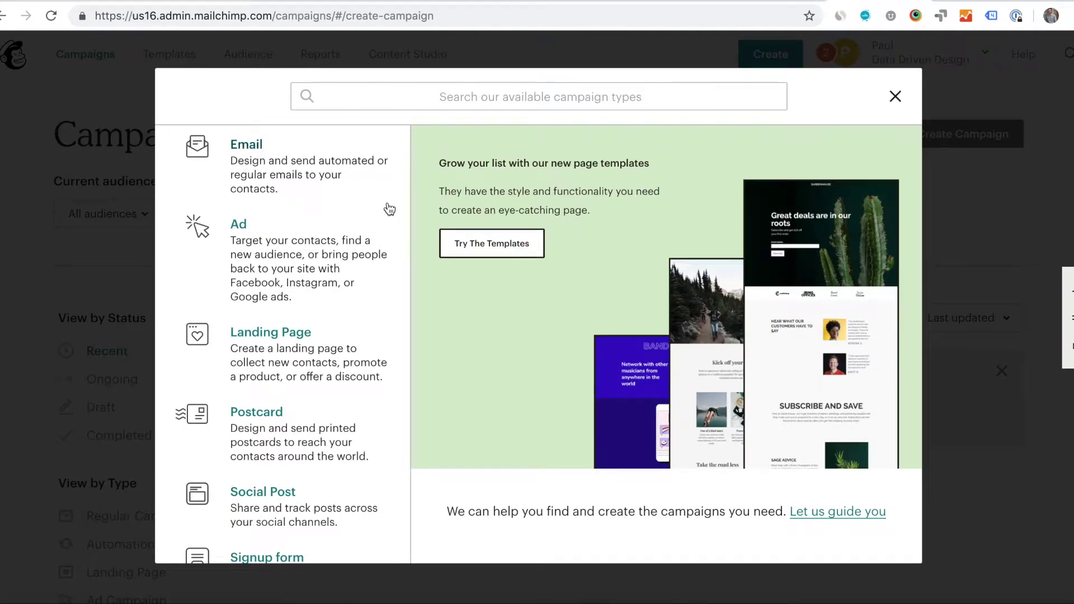
left_click(356, 174)
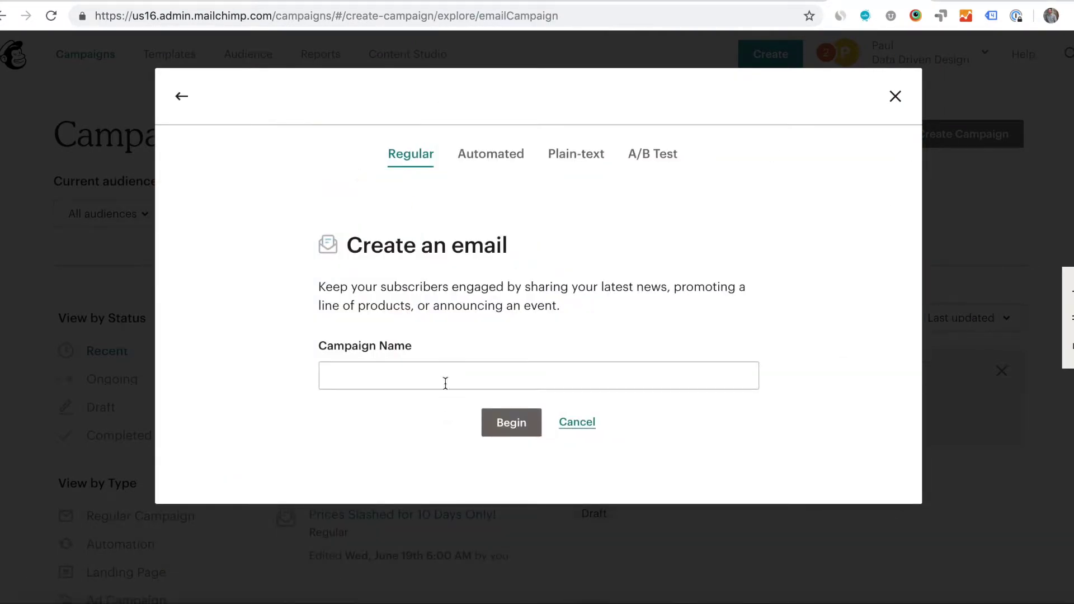
left_click(445, 383)
type("test")
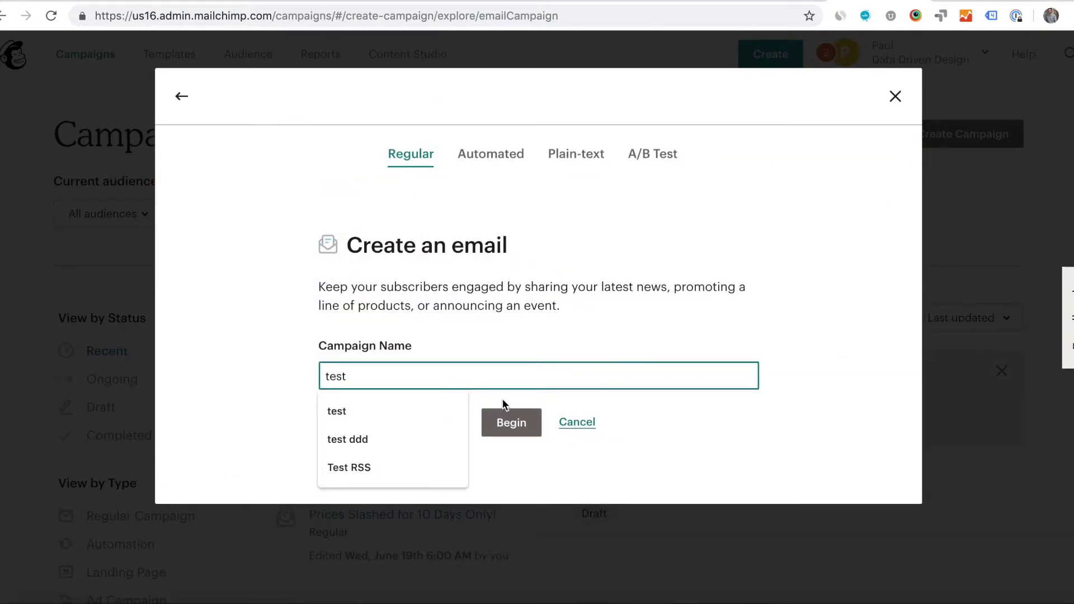
left_click(510, 421)
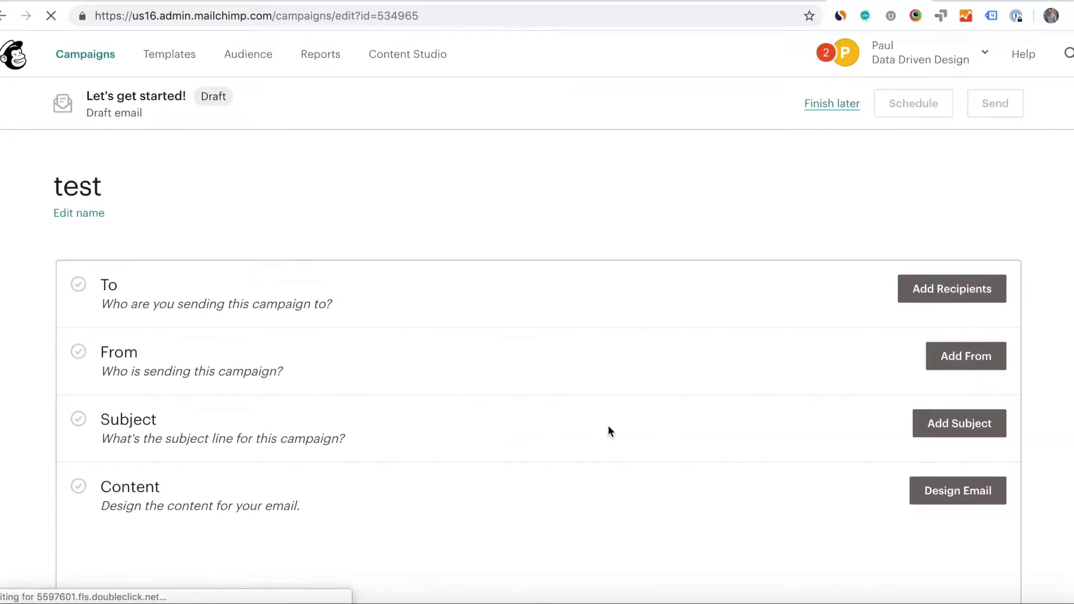
- Set the campaign's recipients to the email contacts audience with 1,280 subscribers
scroll(608, 426, "down", 2)
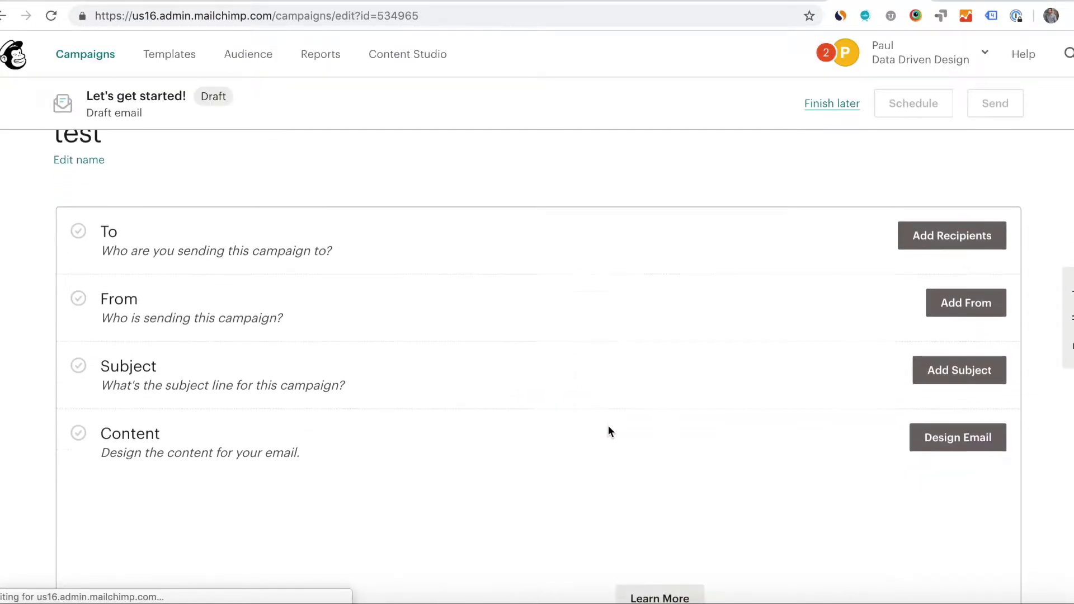
left_click(930, 229)
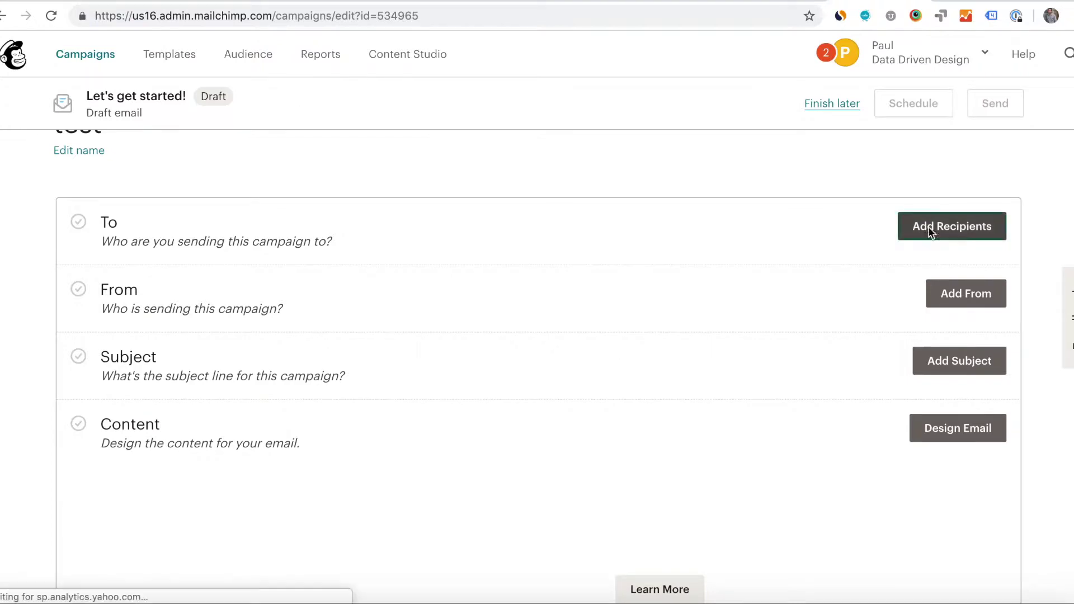
left_click(520, 286)
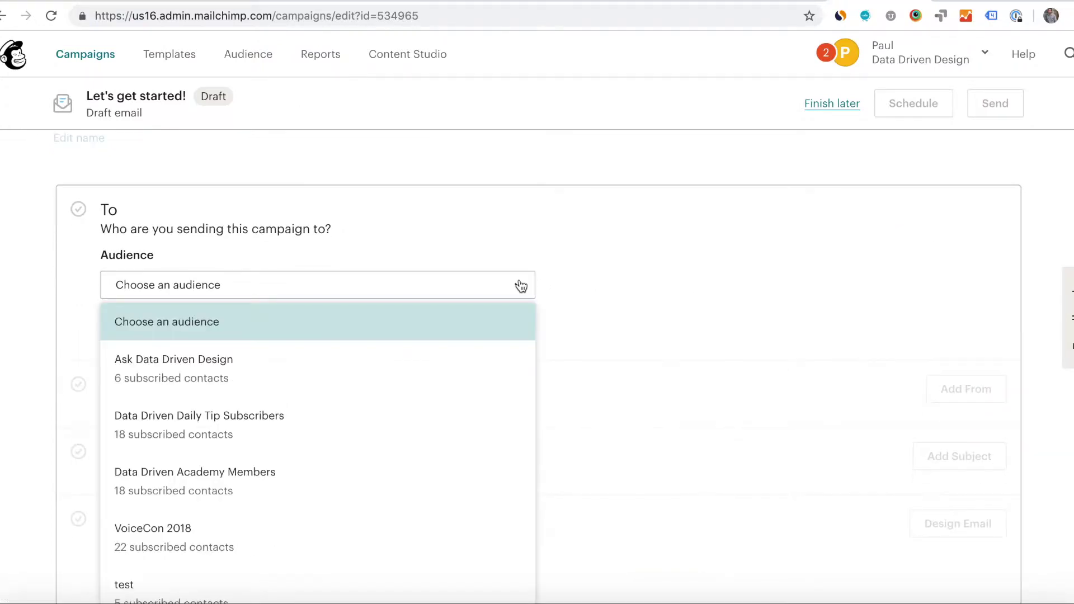
scroll(592, 313, "down", 3)
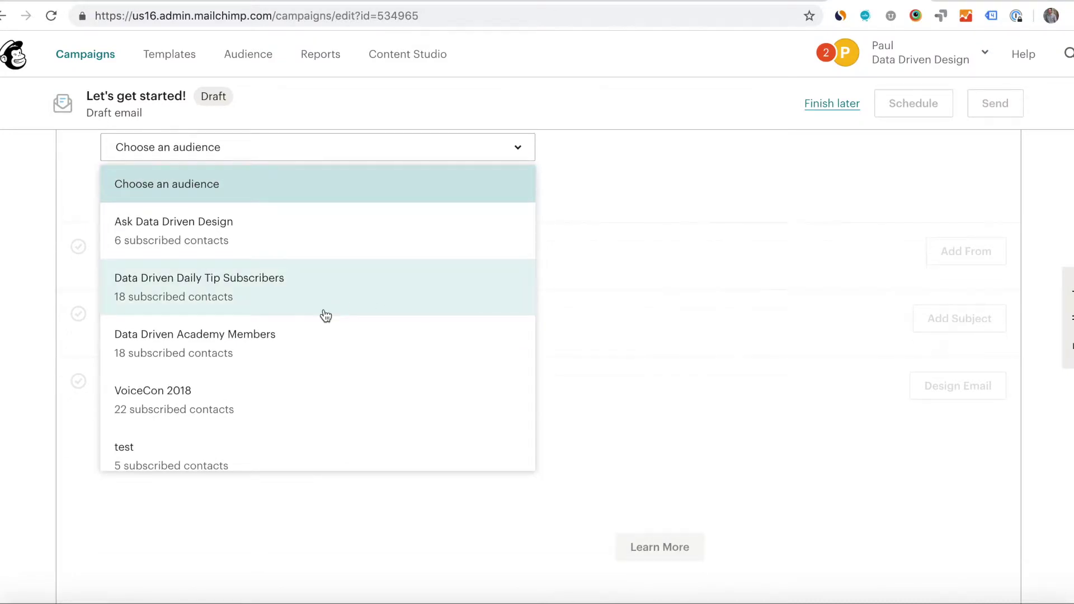
scroll(316, 336, "down", 5)
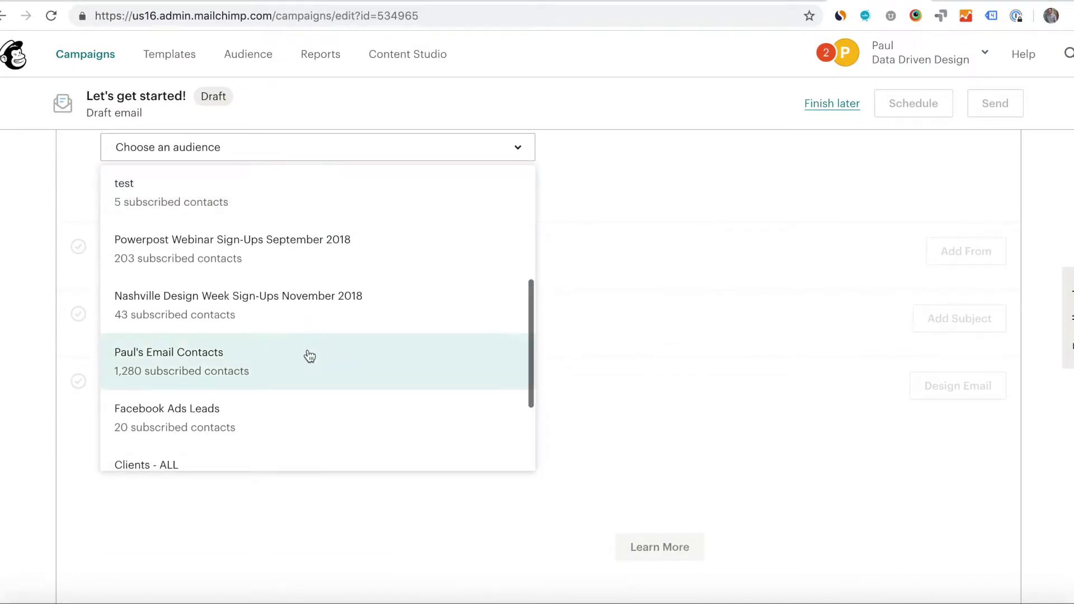
left_click(309, 356)
scroll(484, 341, "up", 2)
- Browse the recipient segment and tag choices, then go to the Audience overview
left_click(631, 252)
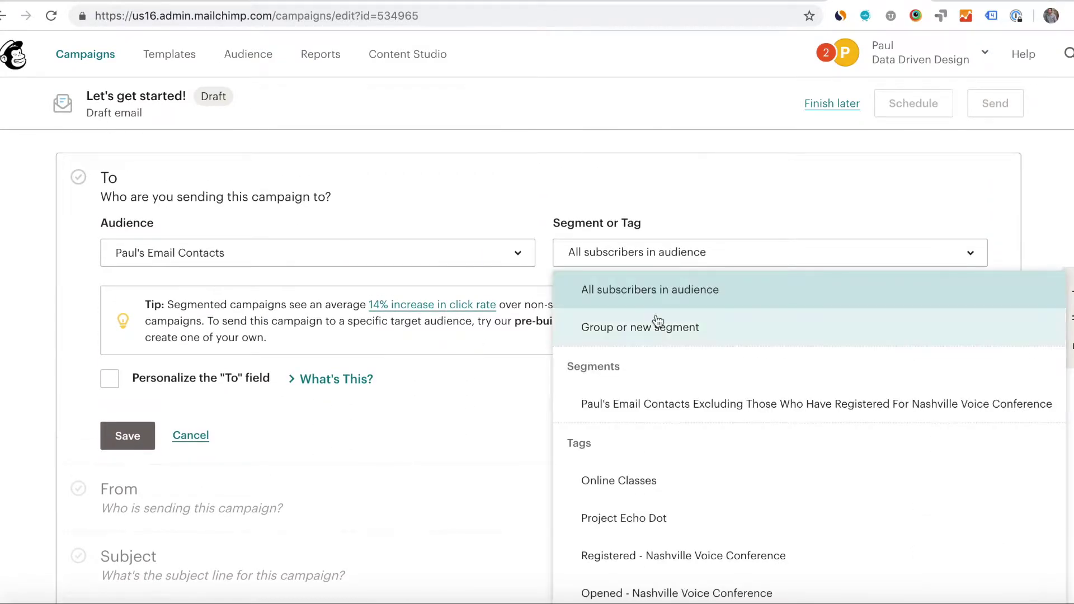
scroll(658, 325, "down", 3)
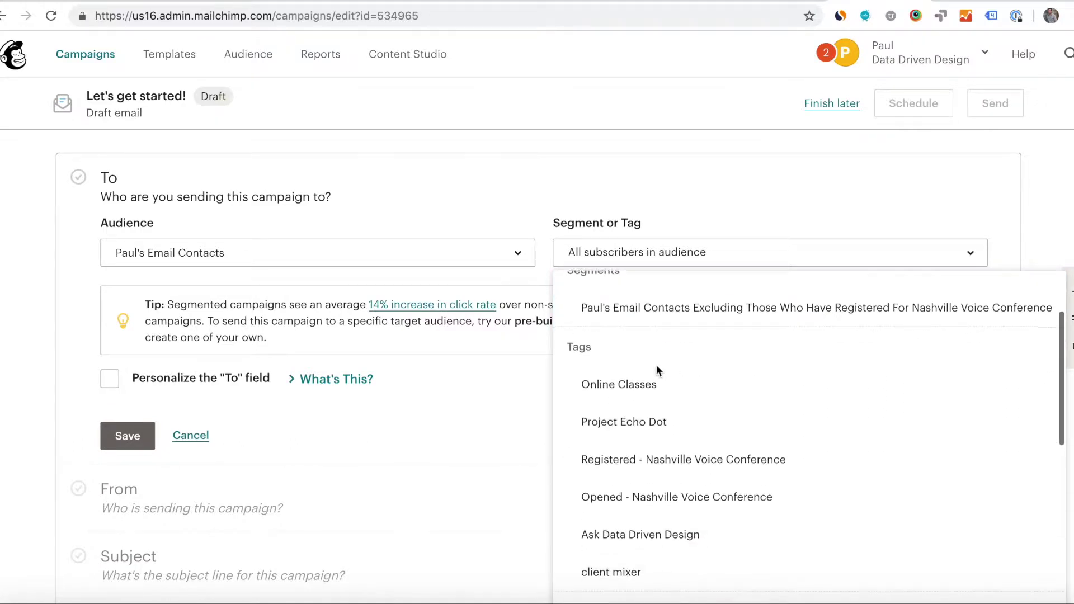
scroll(658, 370, "down", 3)
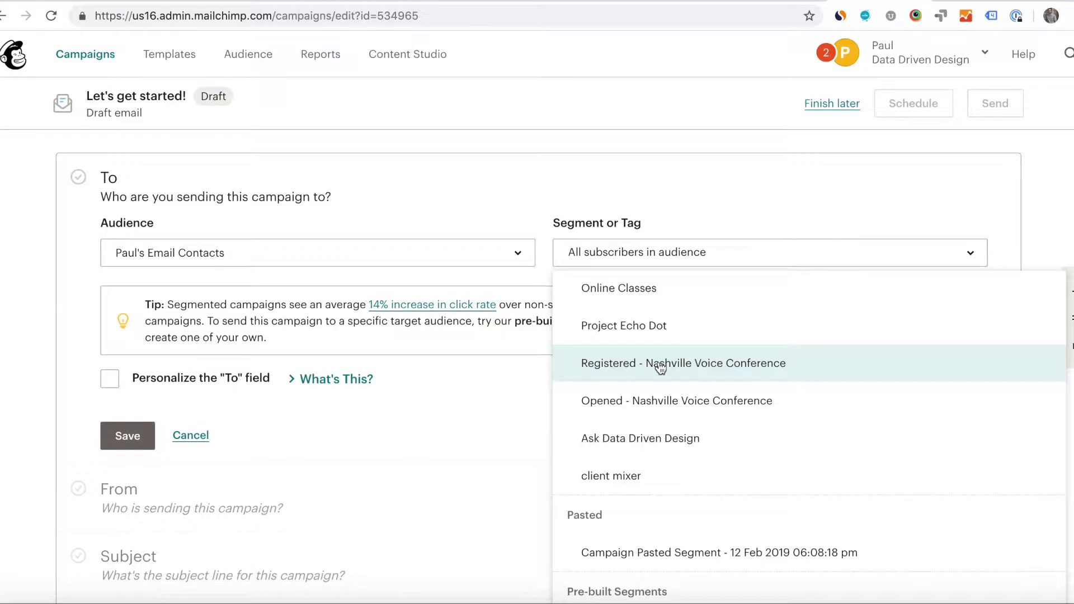
scroll(659, 367, "down", 2)
scroll(659, 367, "up", 6)
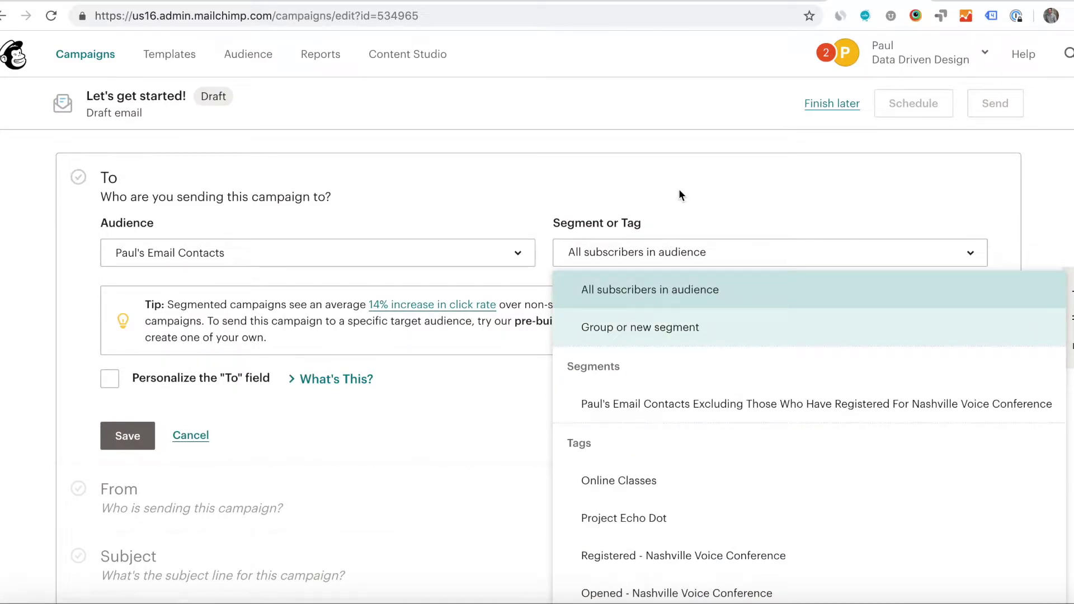
scroll(679, 194, "up", 2)
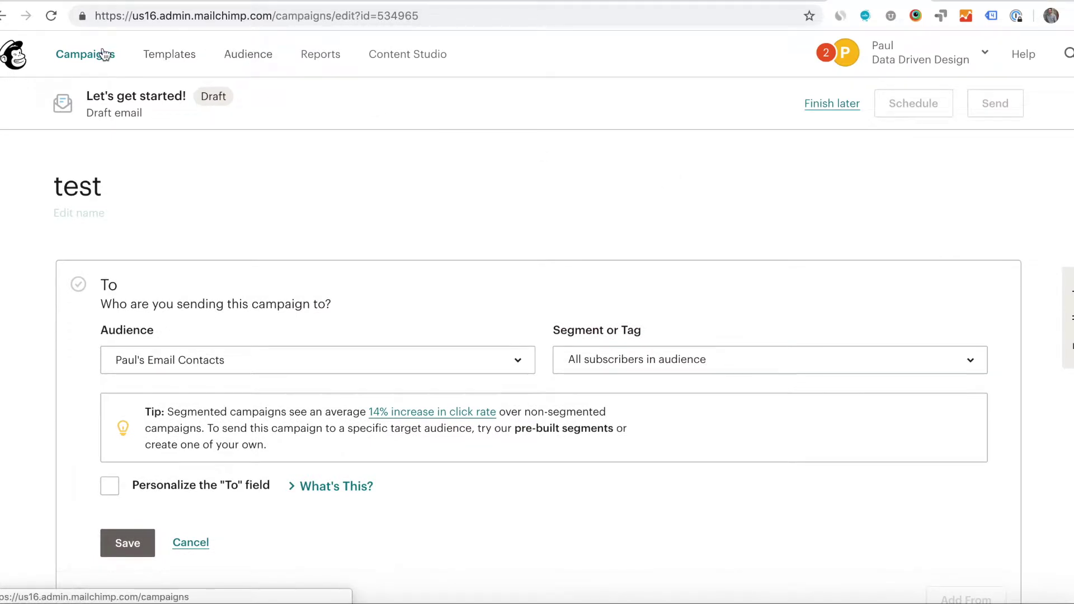
left_click(257, 55)
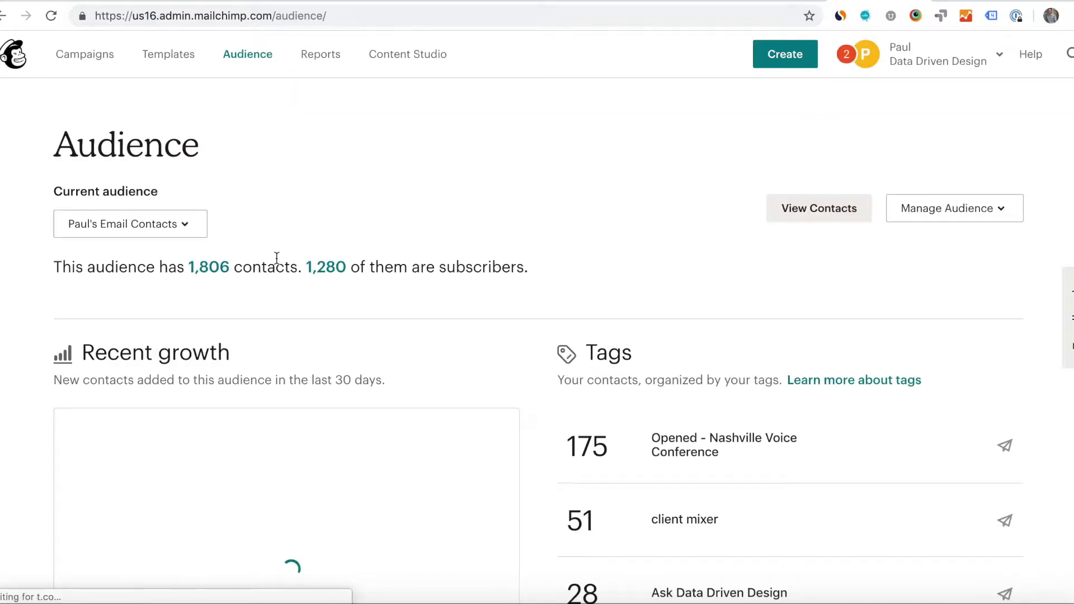
- Check the Current audience list and the Manage Audience options on the Audience dashboard
scroll(406, 330, "down", 3)
scroll(406, 330, "up", 3)
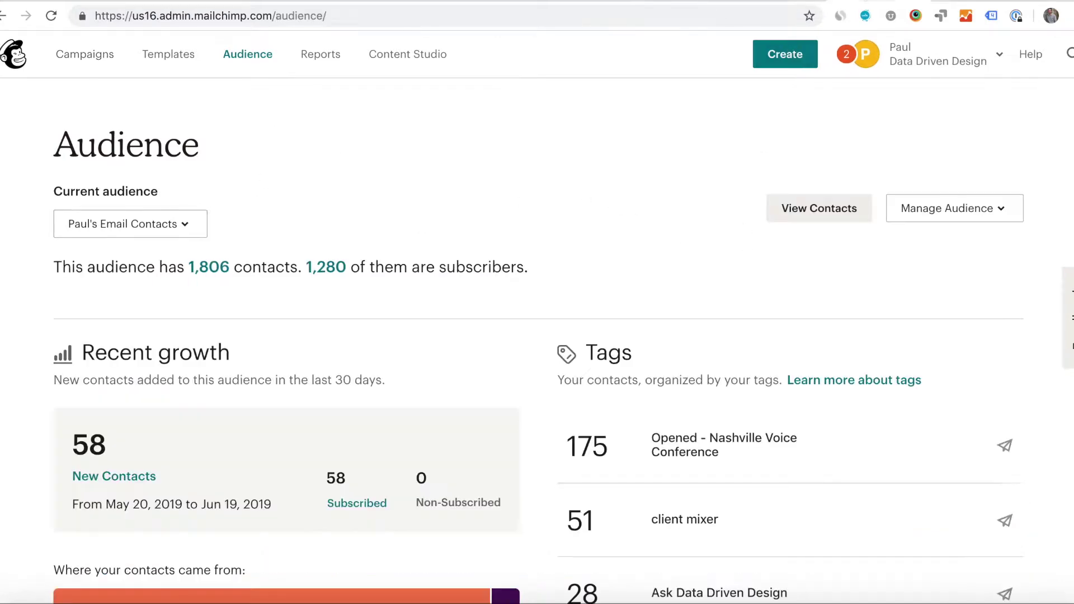
scroll(367, 287, "down", 2)
scroll(364, 283, "up", 2)
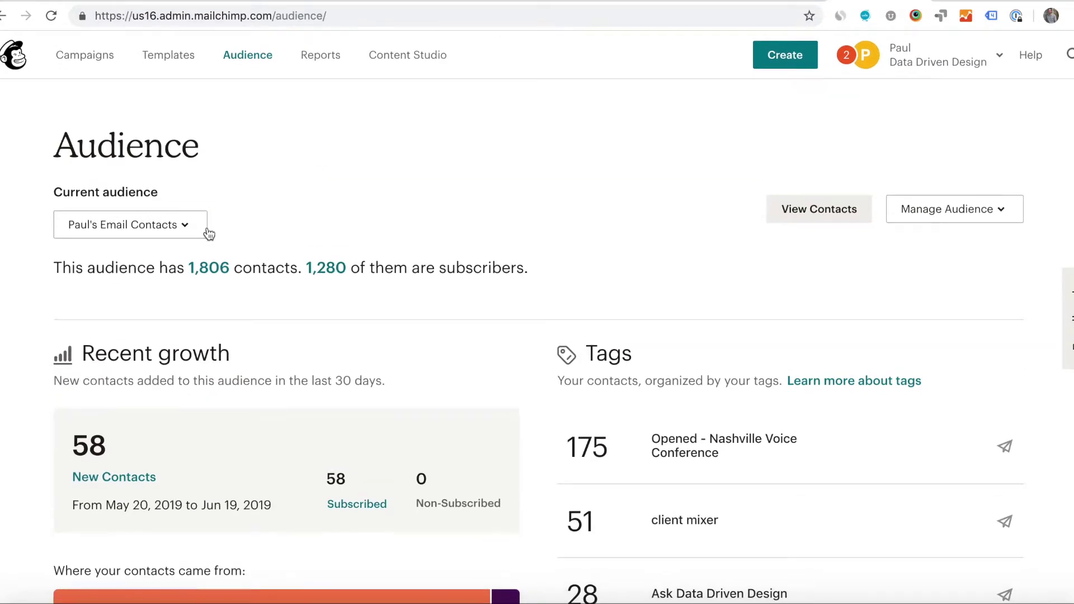
left_click(197, 229)
scroll(198, 380, "down", 5)
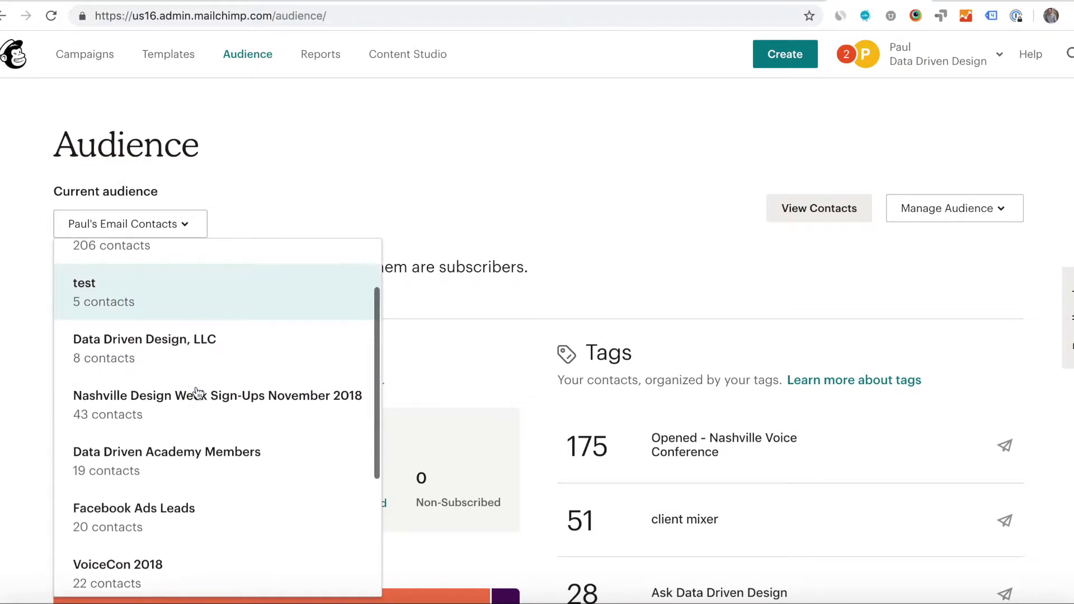
left_click(929, 213)
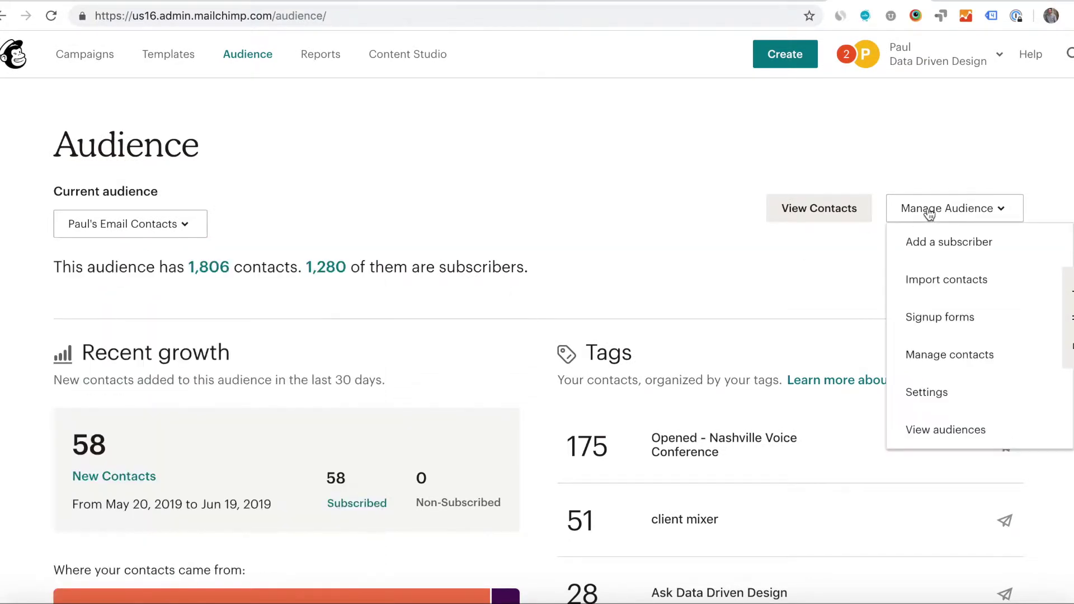
left_click(555, 207)
- Reopen the audience list and start creating a new segment
left_click(181, 226)
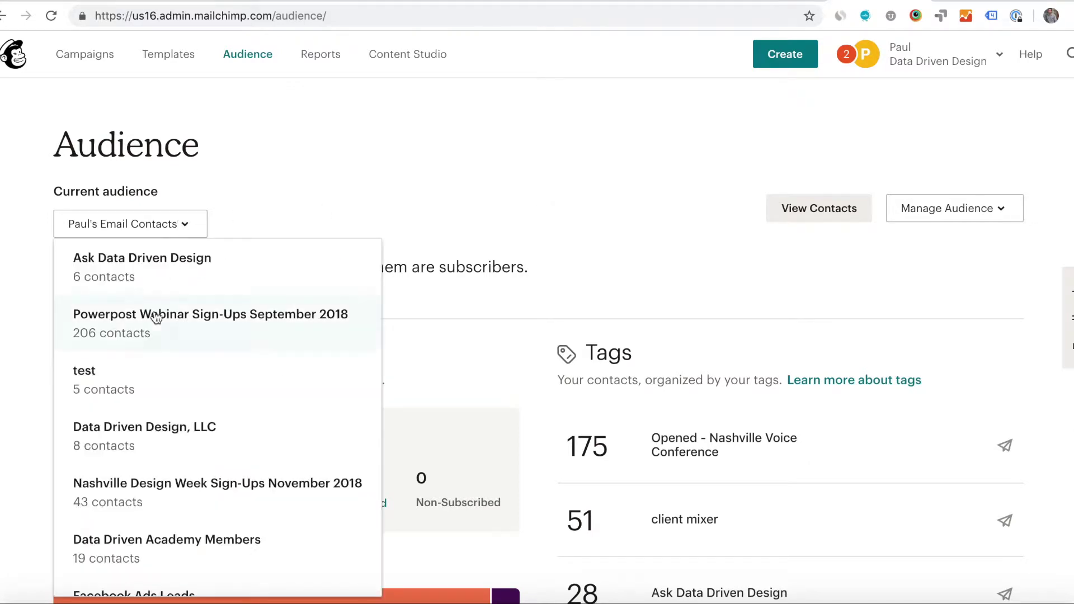
scroll(151, 364, "down", 5)
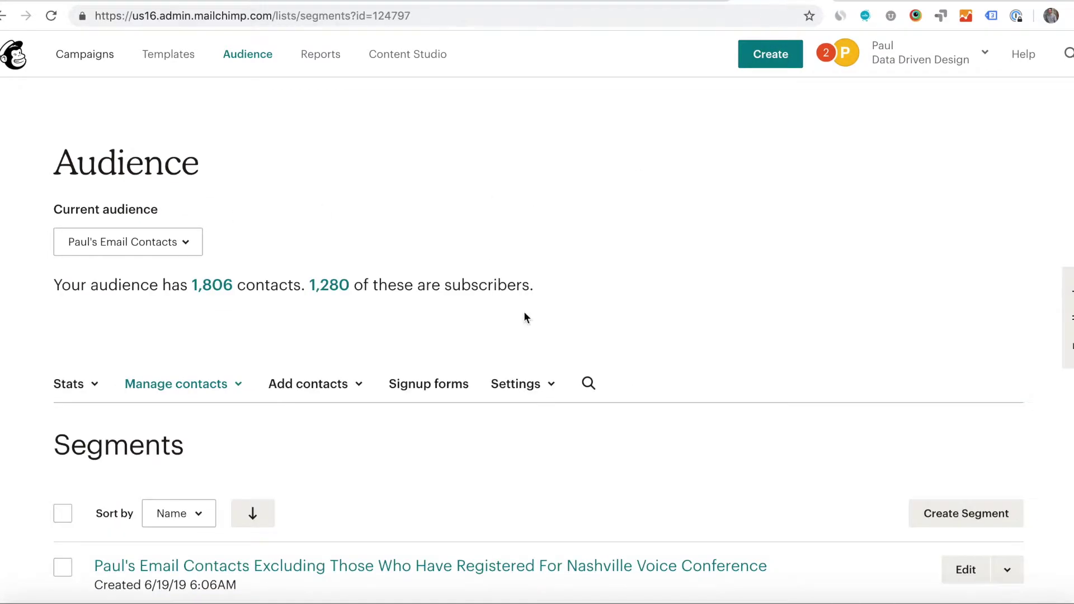
scroll(562, 347, "down", 2)
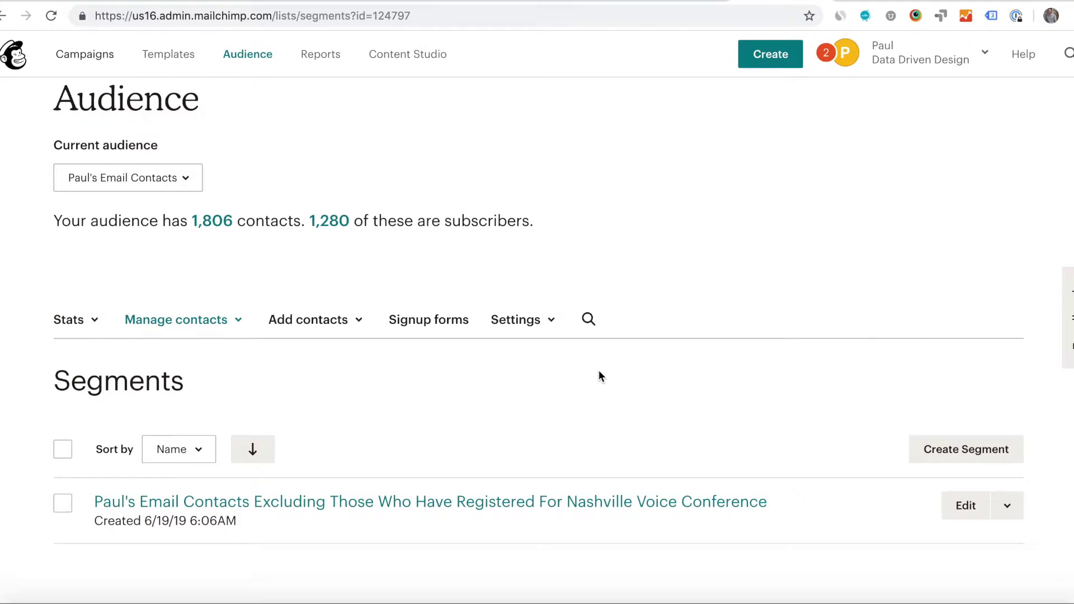
scroll(552, 364, "up", 1)
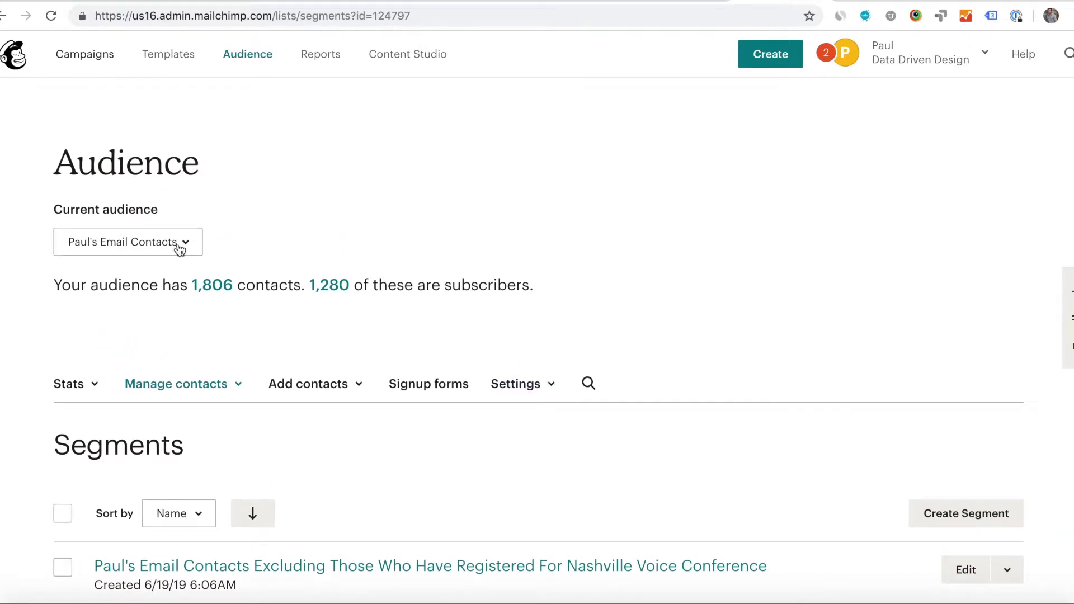
scroll(248, 247, "down", 1)
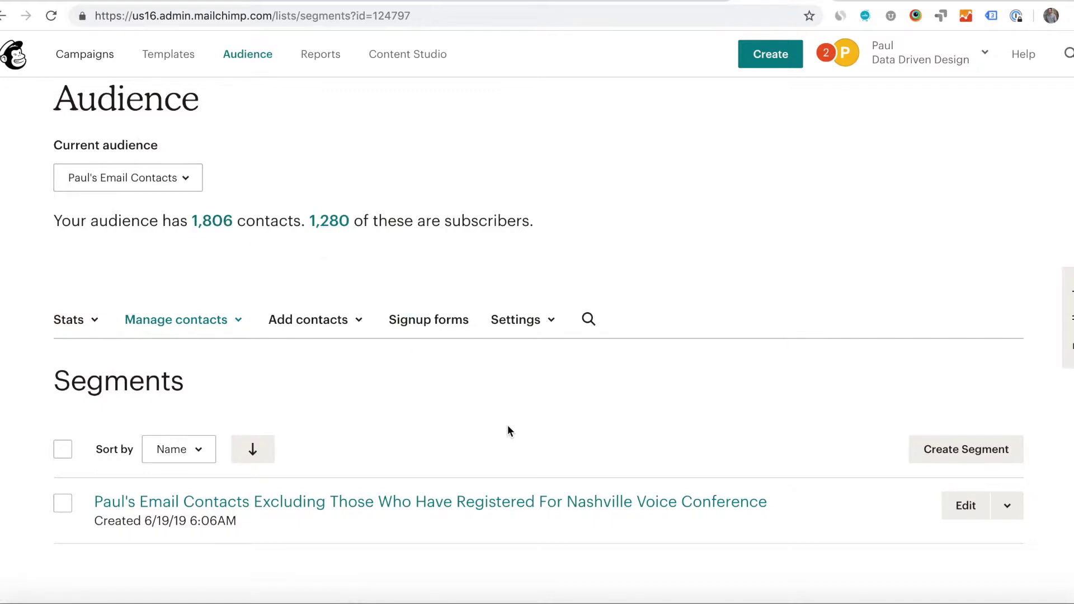
left_click(972, 452)
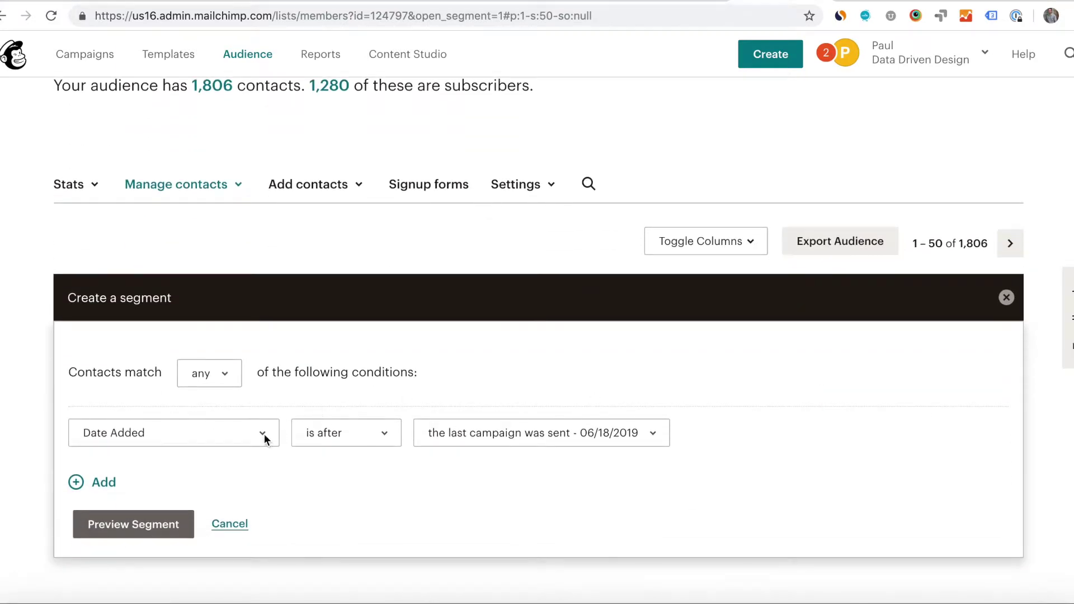
- Add a condition: Campaign Activity was sent the 06/18/2019 Alexa Skill campaign
left_click(264, 434)
scroll(253, 462, "down", 5)
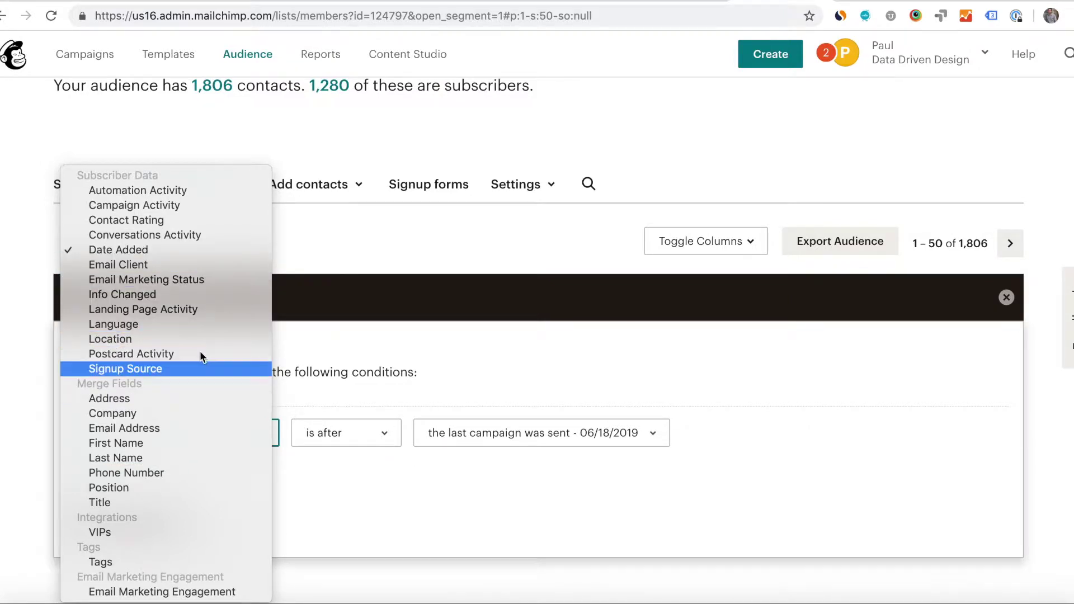
left_click(216, 205)
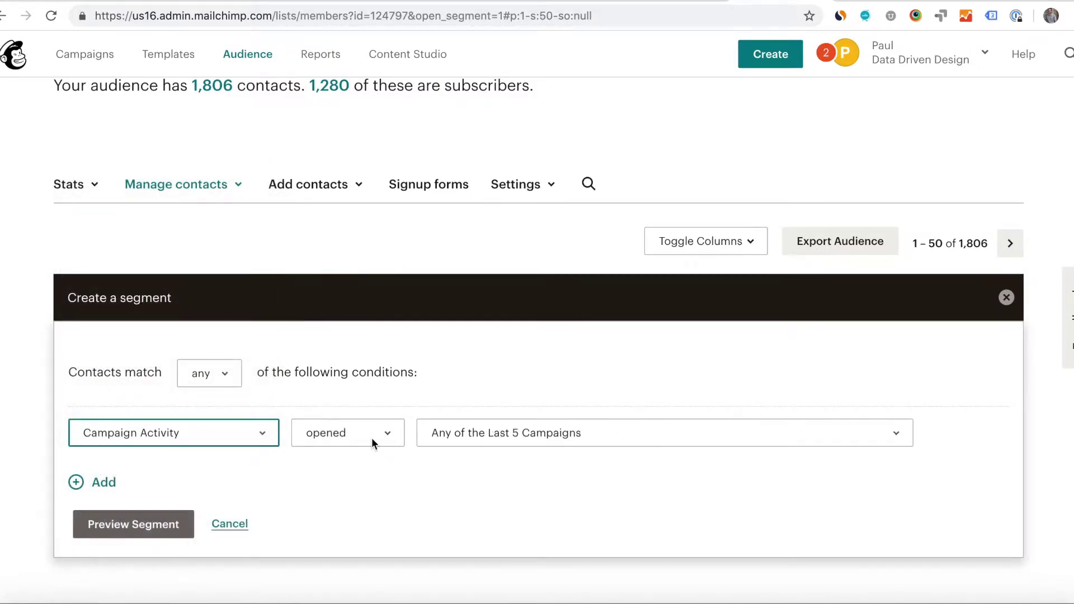
left_click(376, 436)
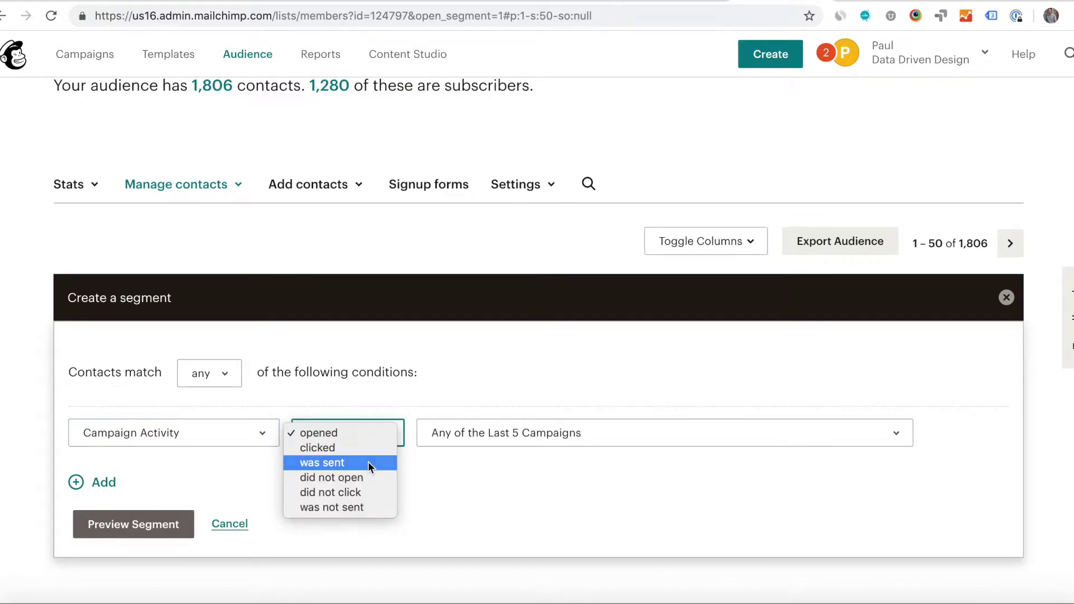
left_click(368, 461)
left_click(486, 442)
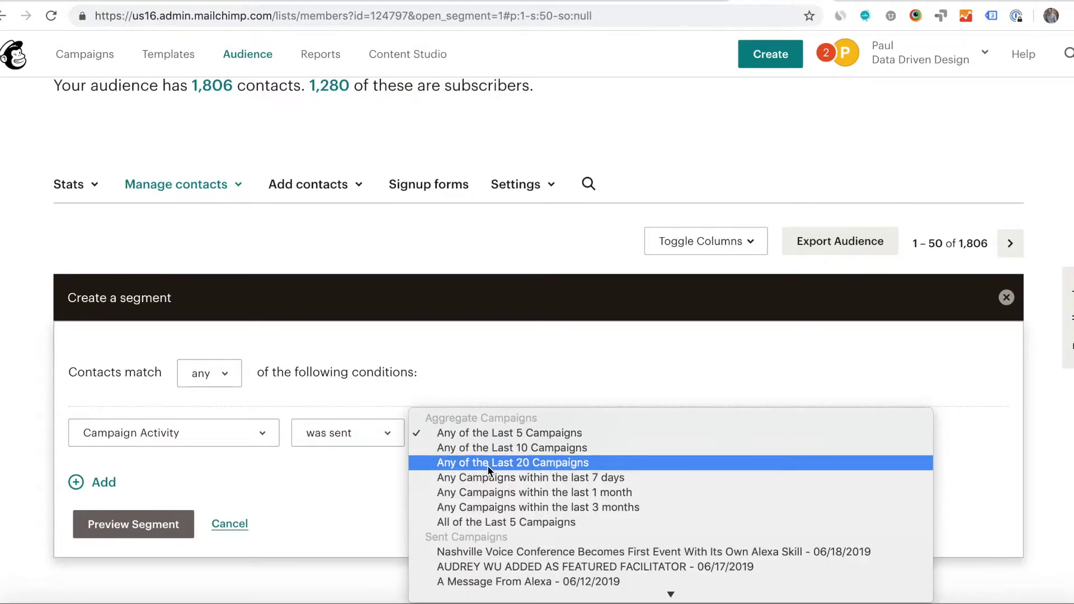
scroll(479, 514, "down", 4)
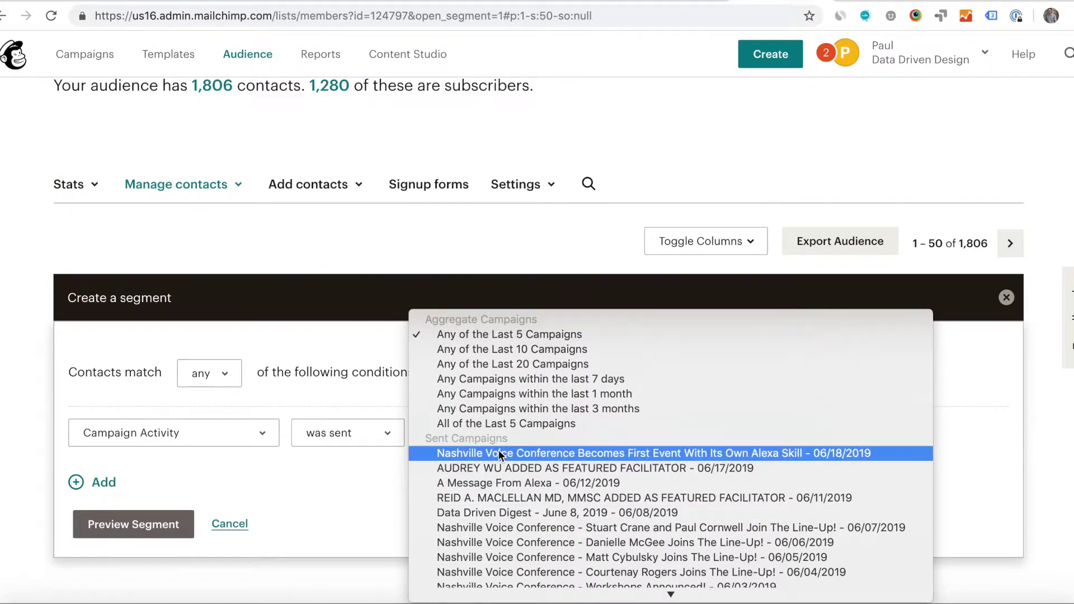
left_click(499, 451)
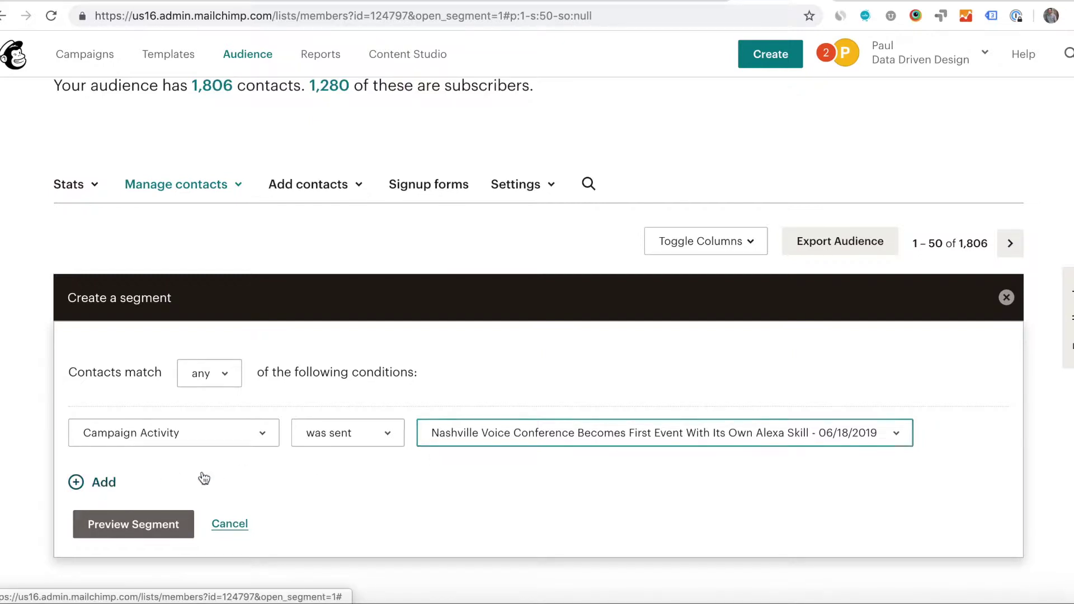
scroll(303, 473, "down", 3)
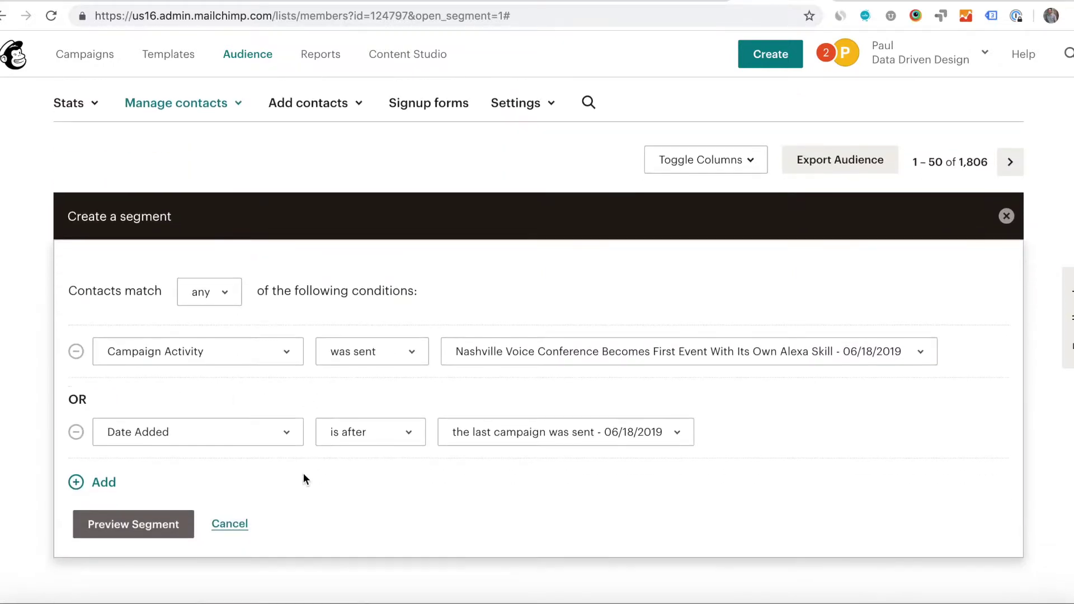
- Add an OR condition for contacts not tagged 'Registered - Nashville Voice Conference', then close the builder unsaved
left_click(297, 436)
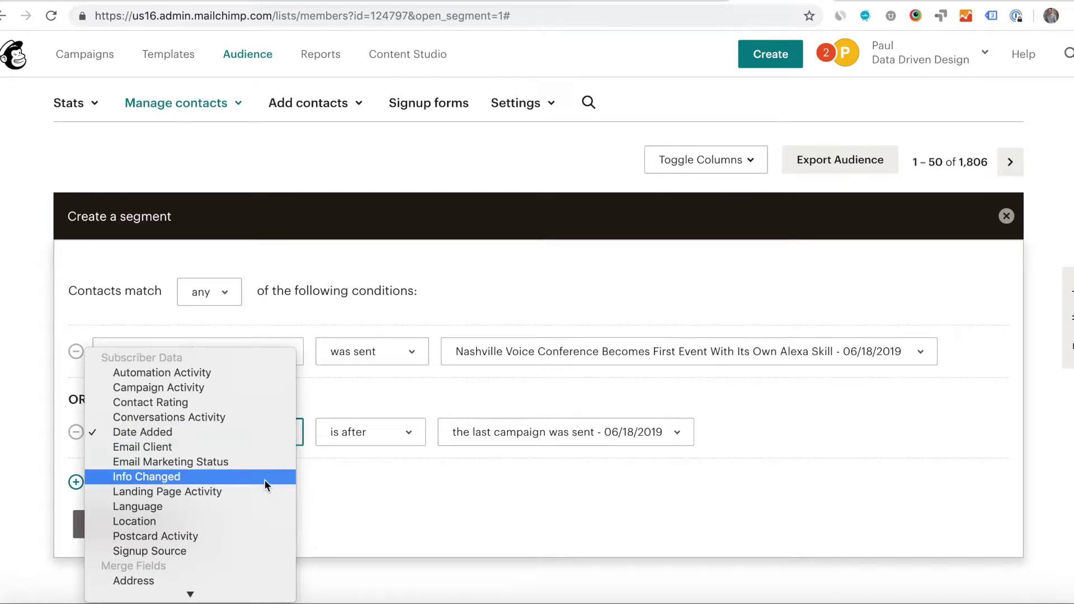
scroll(264, 479, "down", 5)
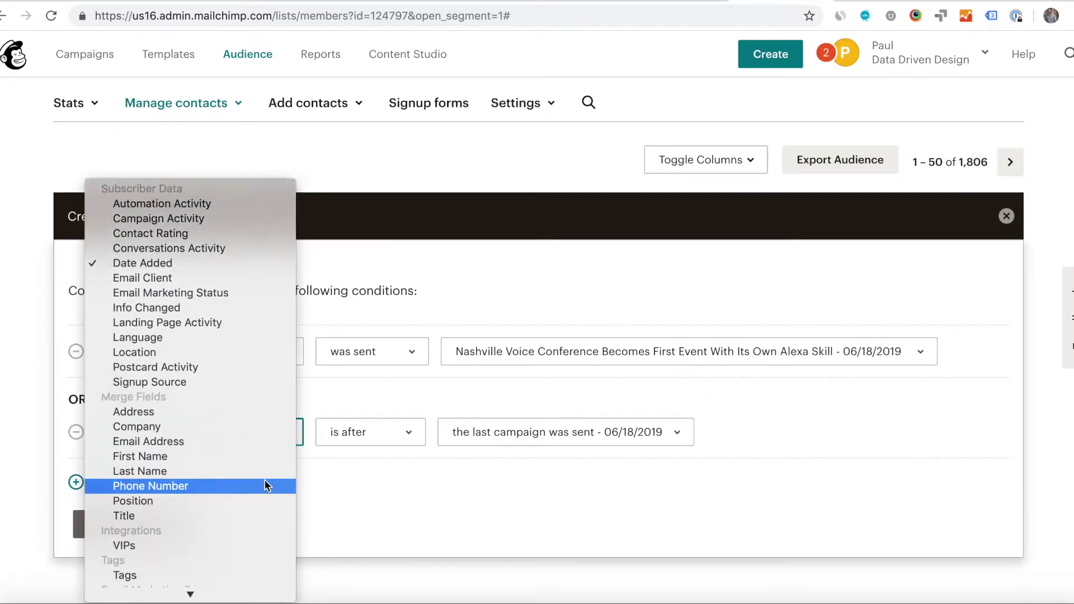
left_click(238, 563)
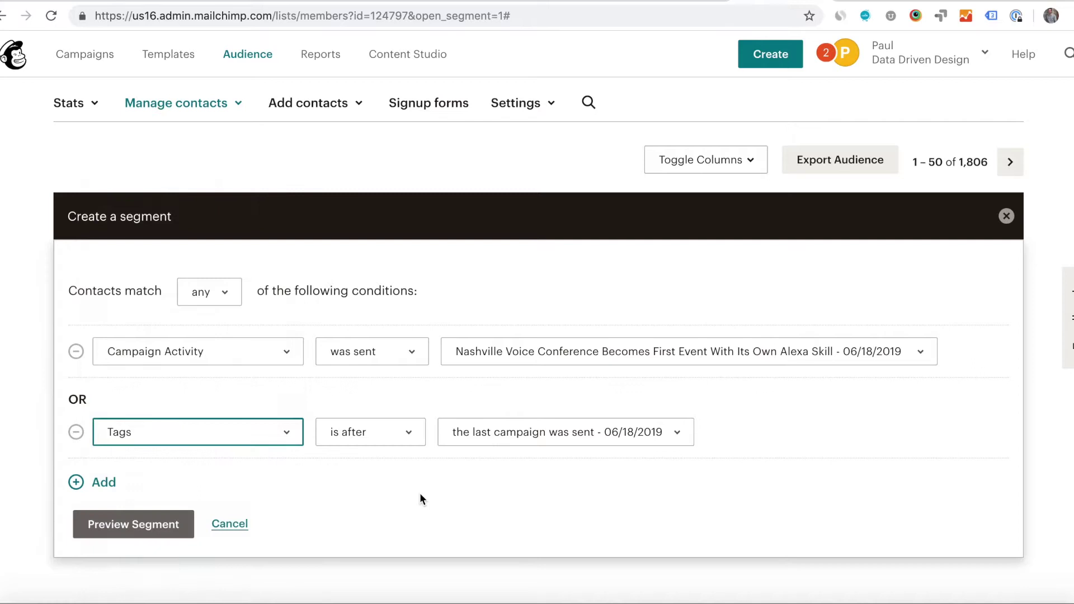
left_click(417, 432)
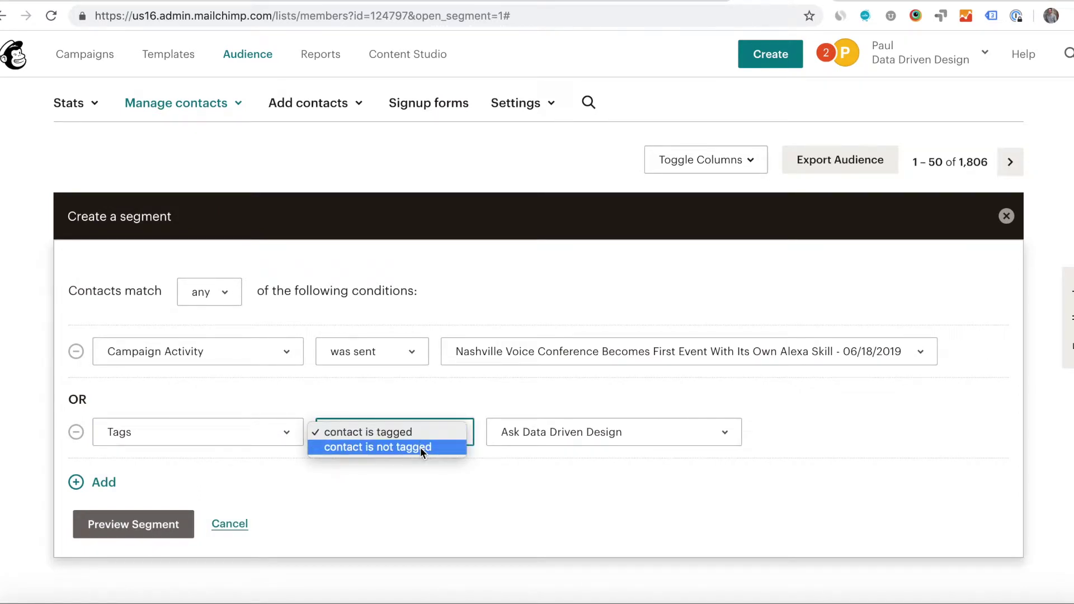
left_click(421, 447)
left_click(546, 440)
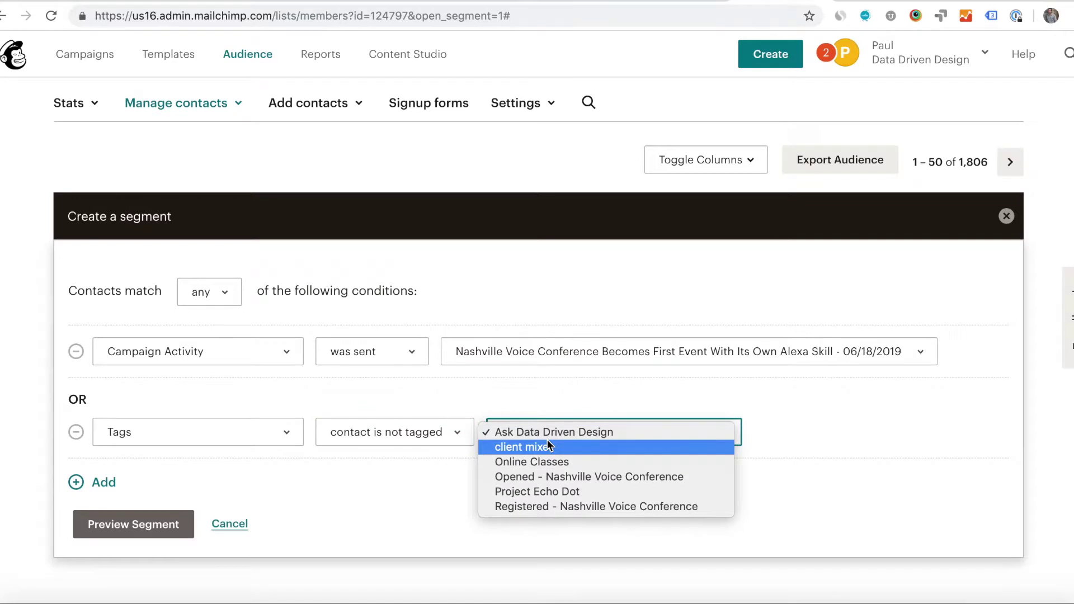
left_click(547, 505)
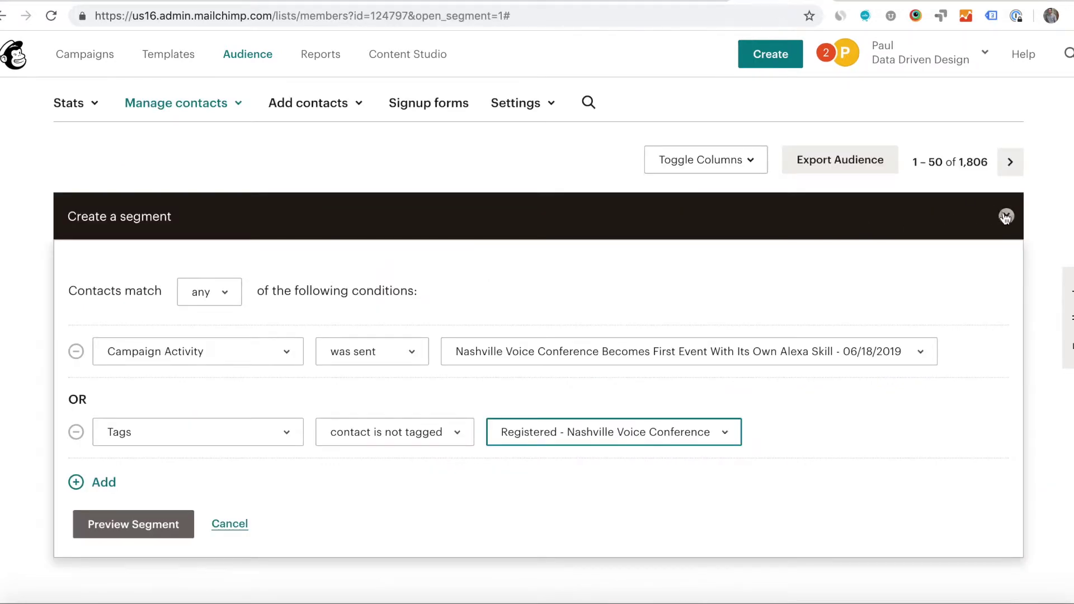
left_click(1006, 216)
- Open the saved segment excluding Nashville Voice Conference registrants from the Segments list
scroll(412, 246, "up", 5)
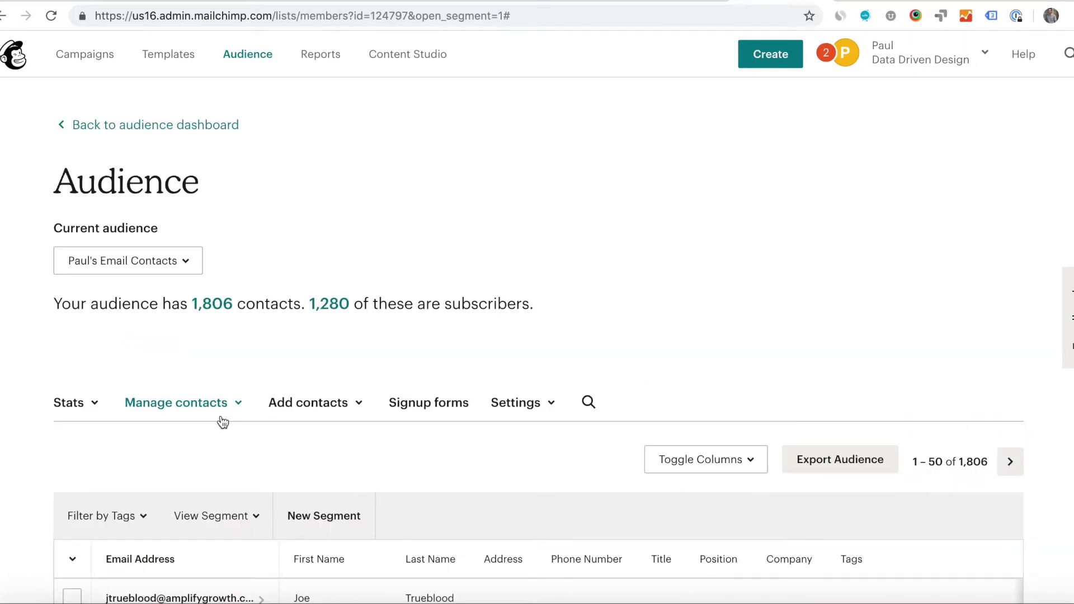
left_click(221, 418)
scroll(223, 422, "down", 3)
left_click(178, 402)
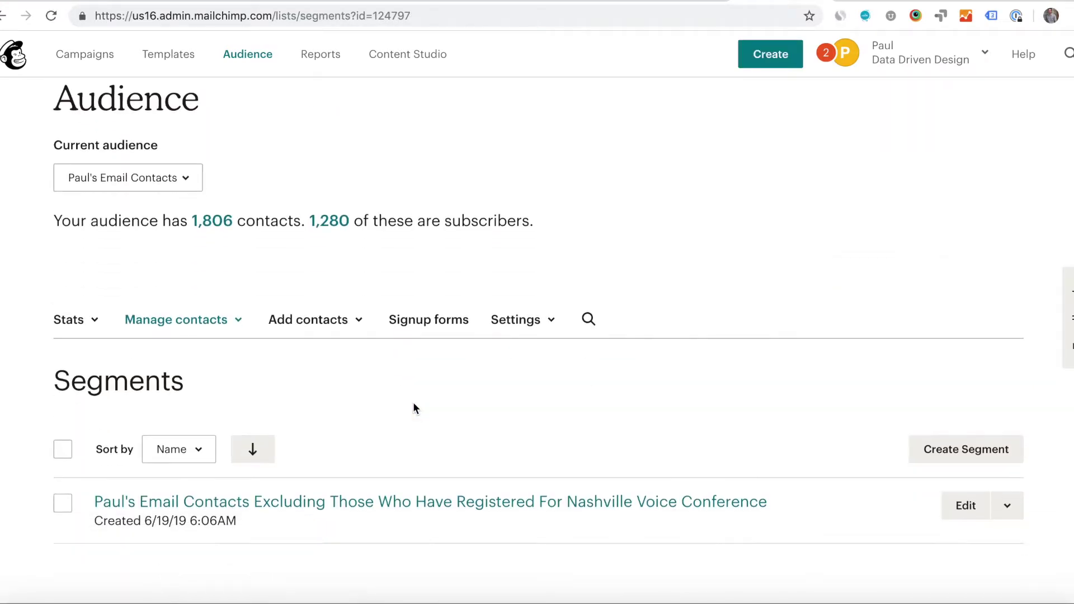
left_click(422, 502)
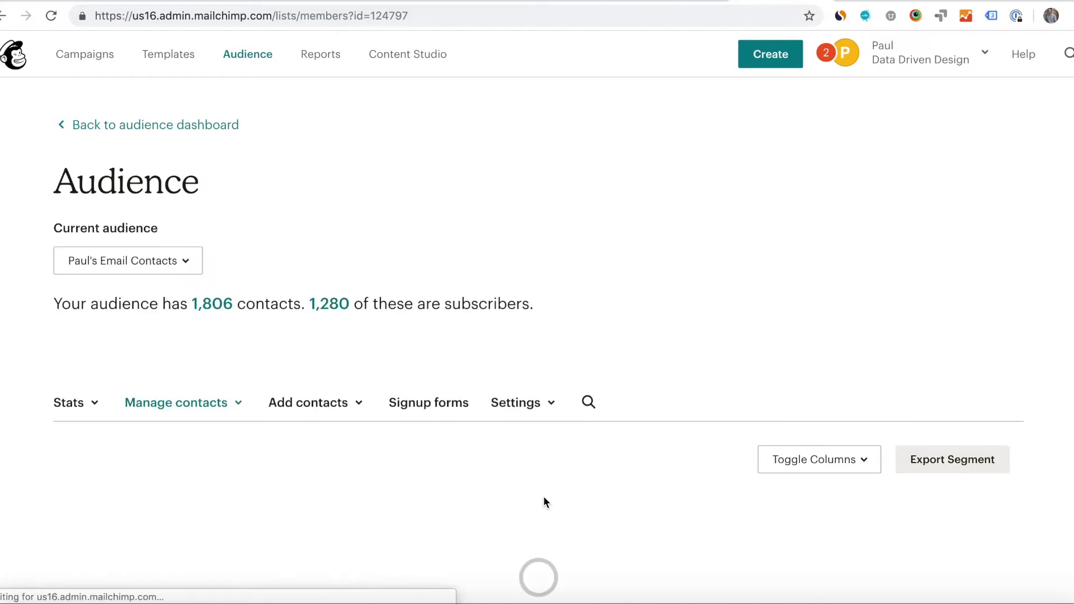
- Scroll through the segment's 1,804 matching contacts to review them
scroll(624, 490, "down", 5)
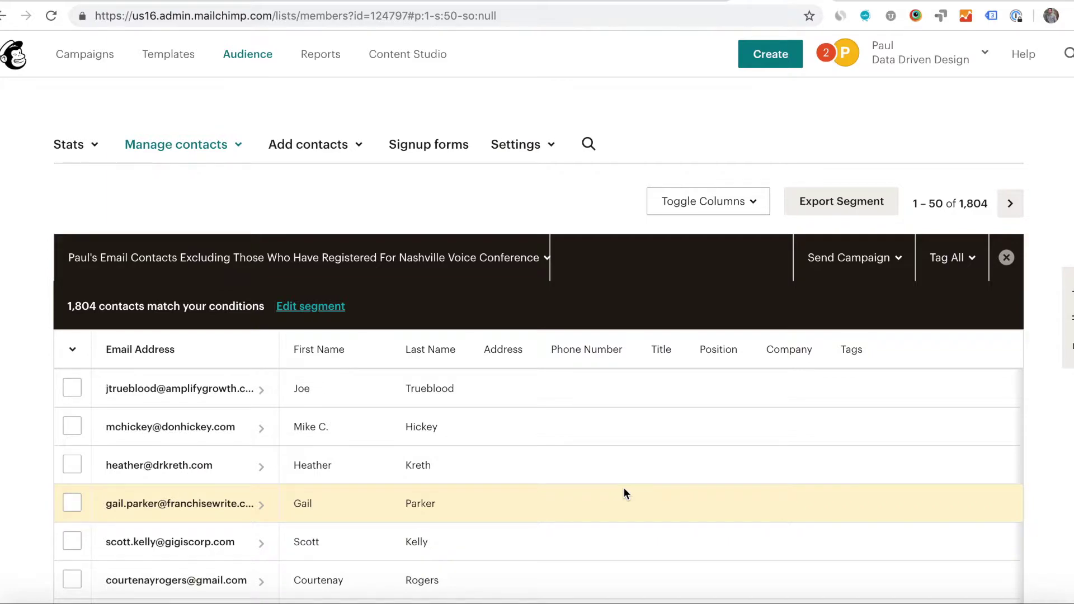
scroll(624, 493, "down", 15)
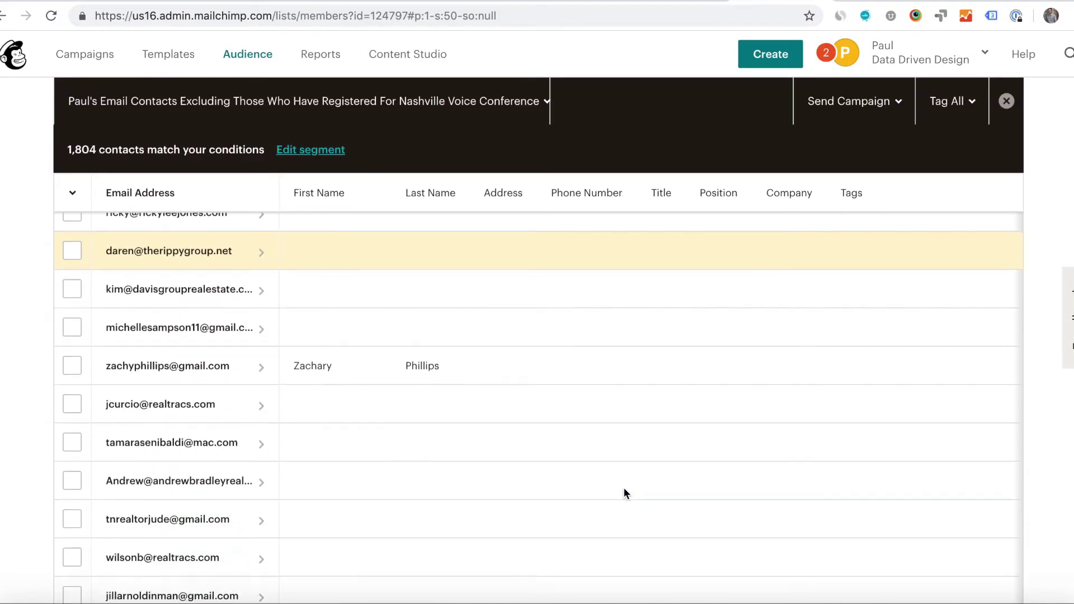
scroll(623, 488, "down", 5)
scroll(623, 487, "up", 5)
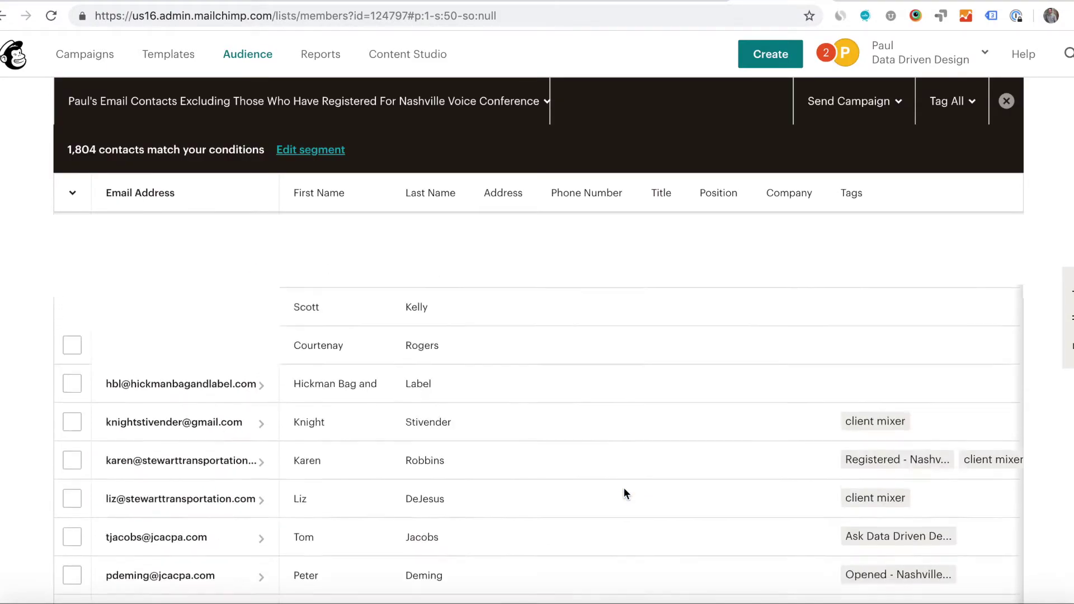
scroll(623, 488, "up", 15)
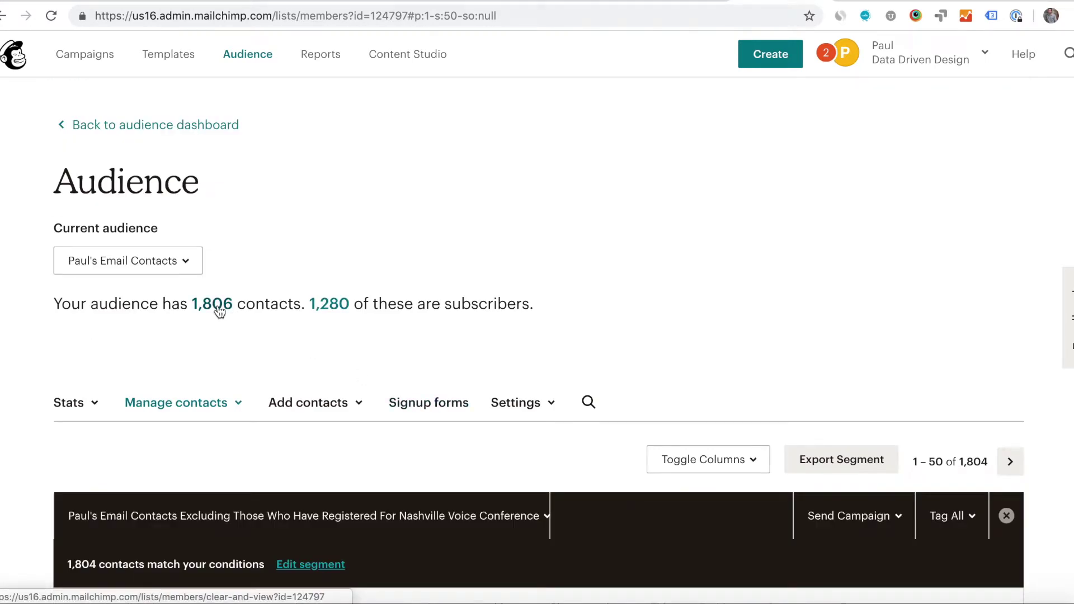
scroll(262, 395, "down", 2)
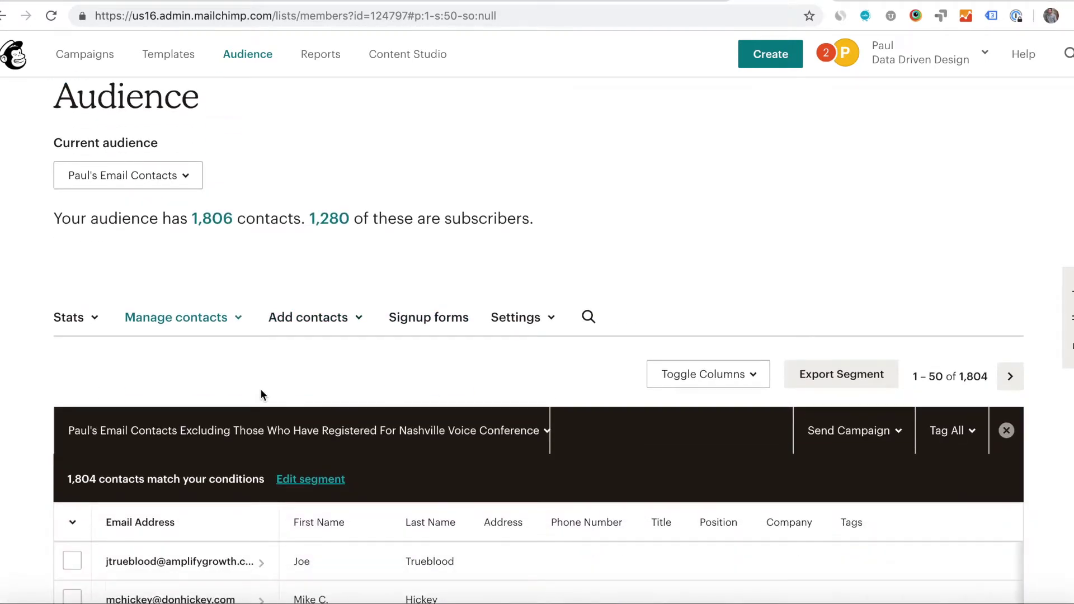
scroll(261, 394, "down", 4)
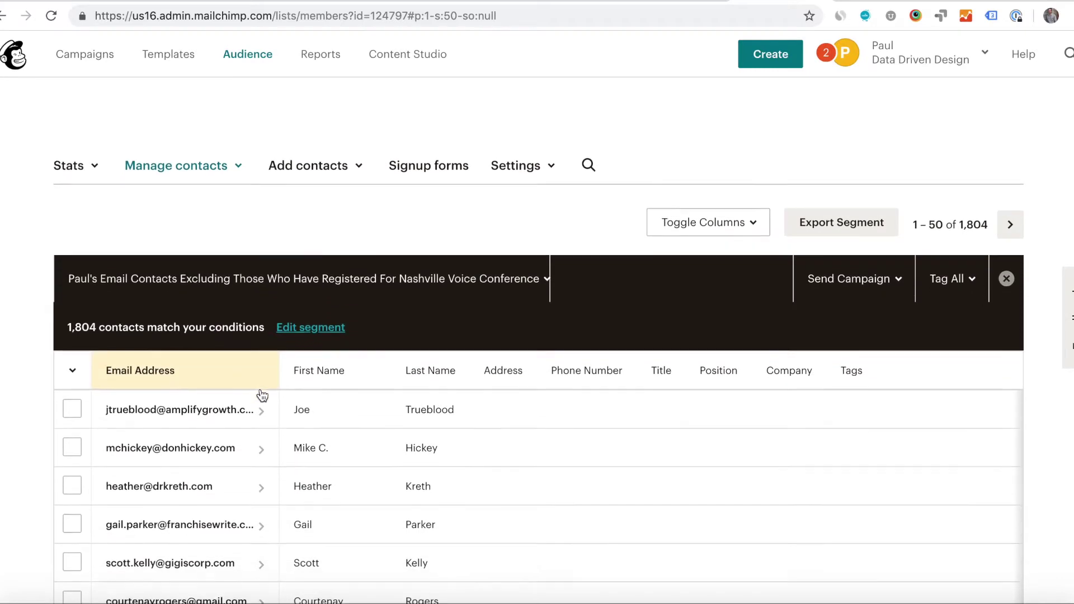
scroll(261, 389, "up", 6)
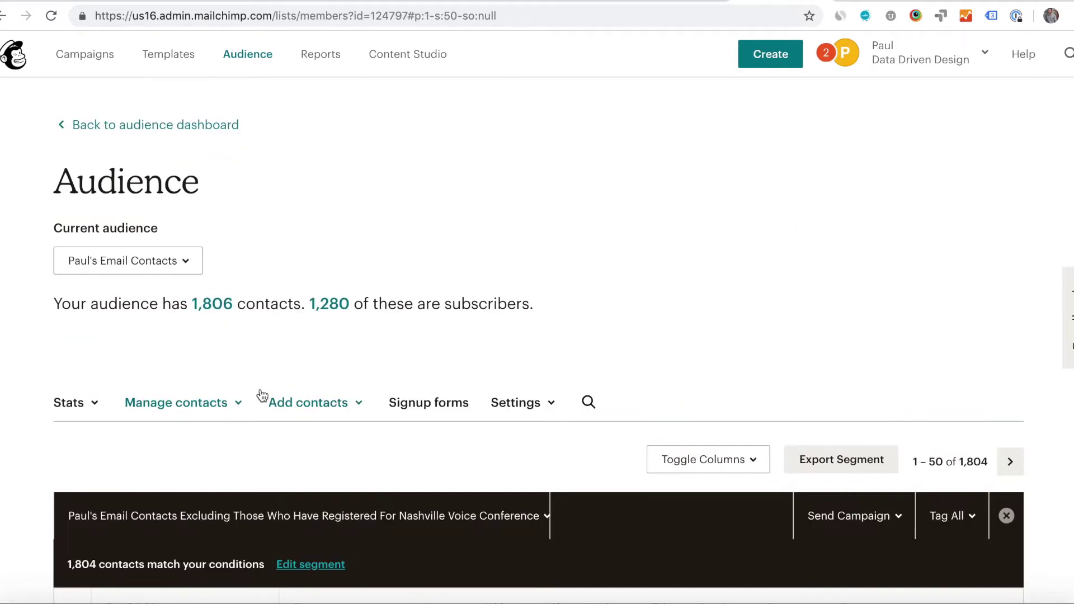
scroll(295, 407, "down", 9)
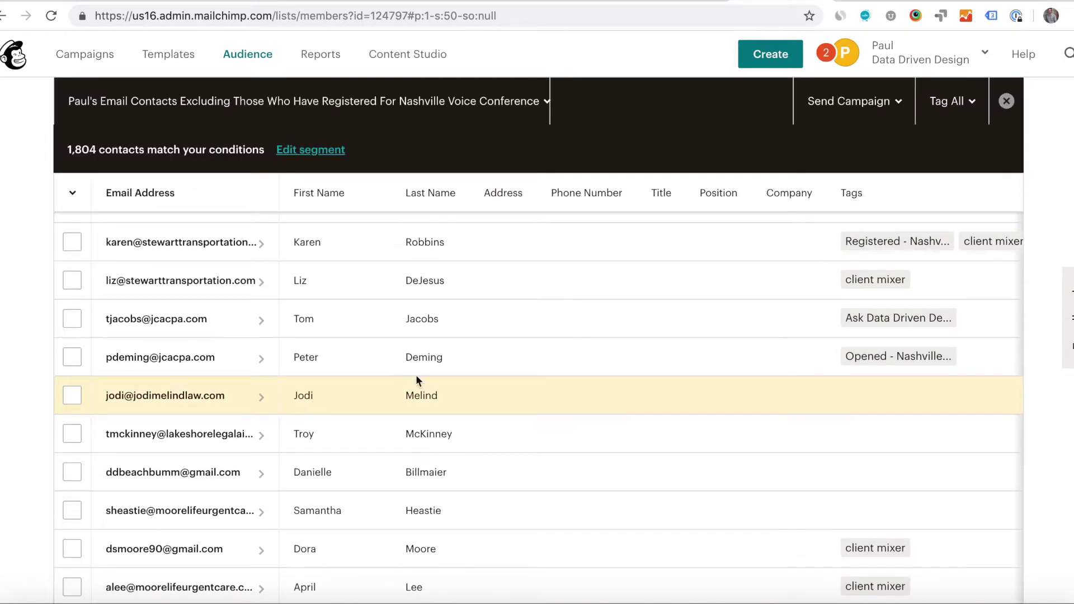
scroll(666, 361, "up", 9)
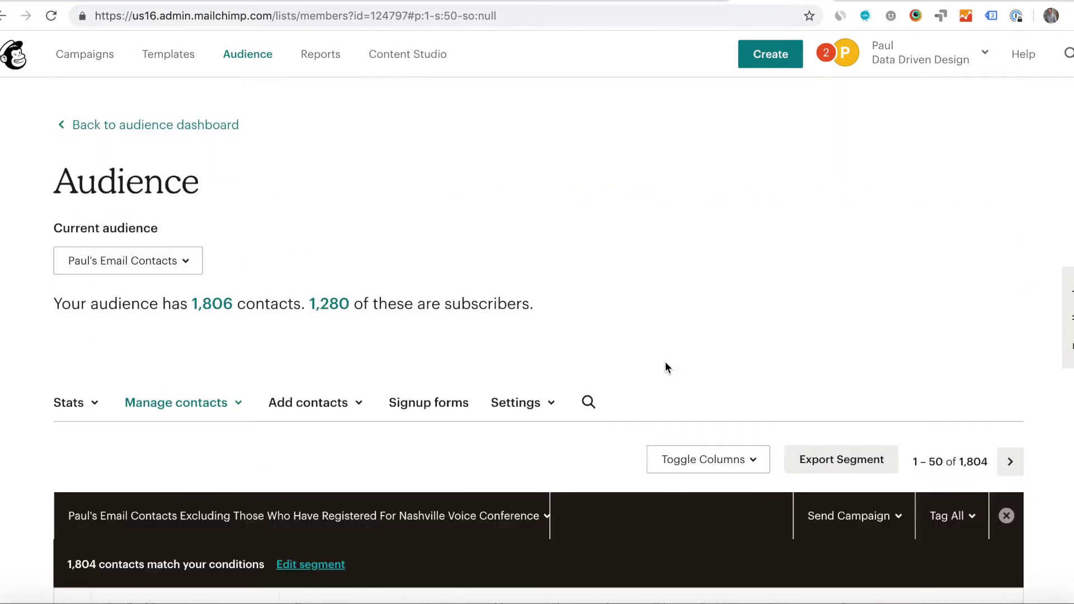
left_click(590, 400)
- Look up a subscriber by name, review their profile, and return to the segmented contact list
type("anessia")
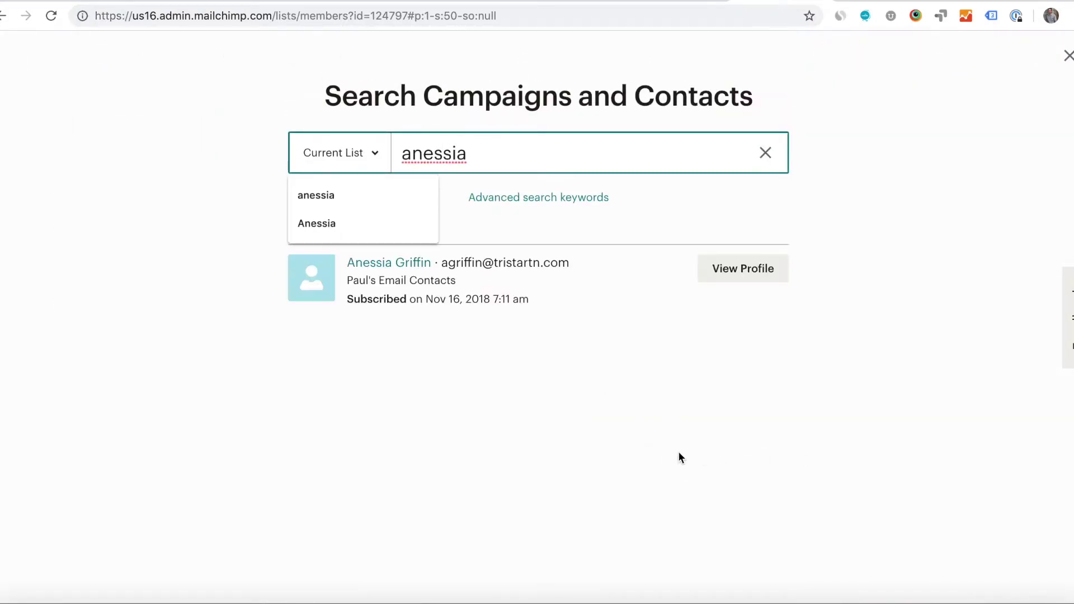
left_click(757, 269)
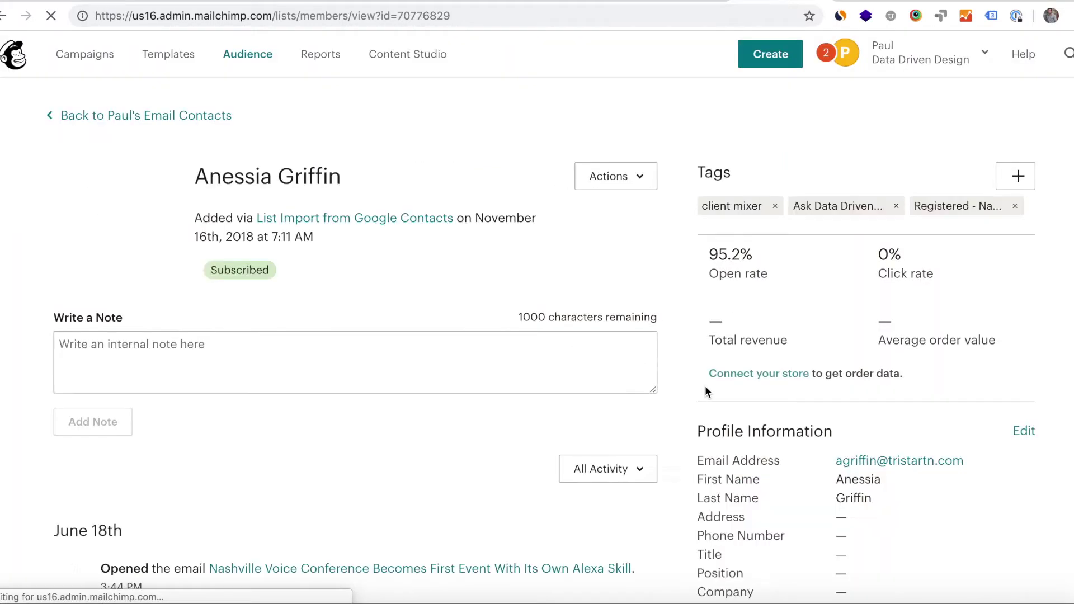
scroll(647, 408, "down", 1)
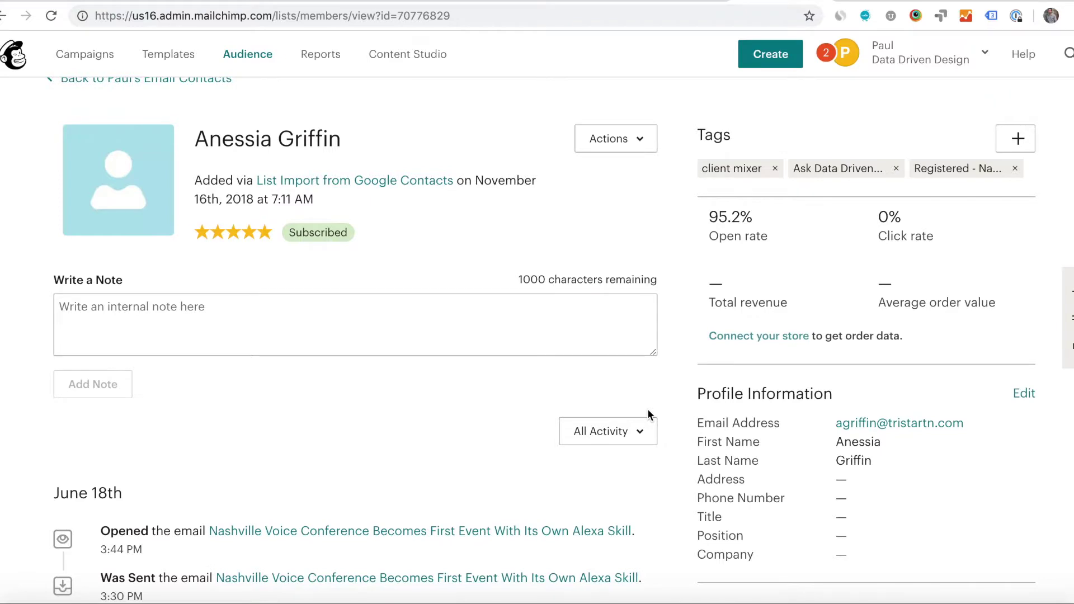
scroll(648, 412, "down", 10)
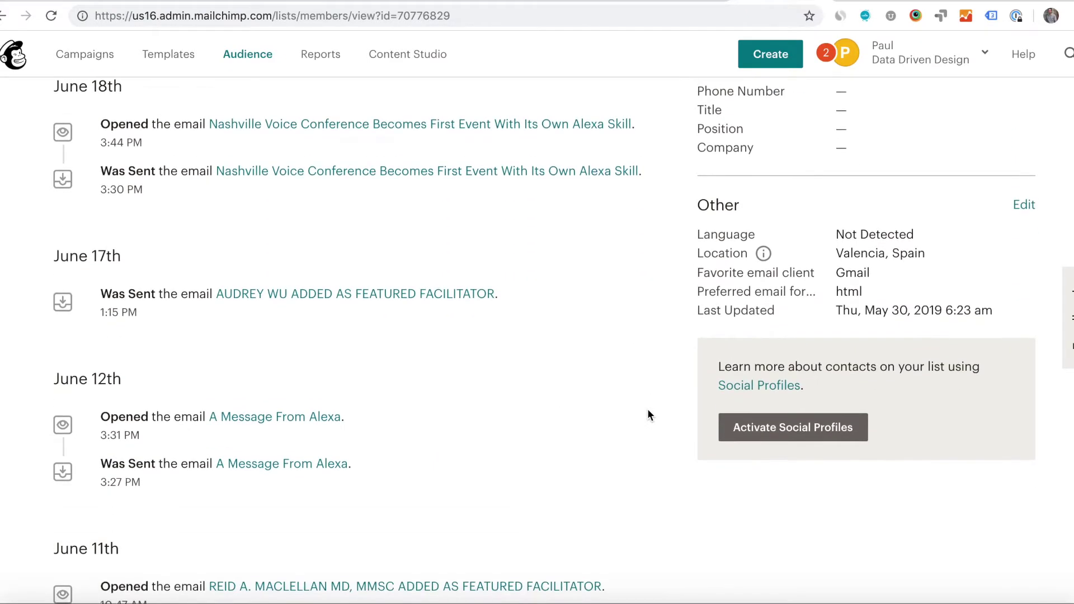
scroll(648, 414, "down", 10)
scroll(649, 414, "up", 20)
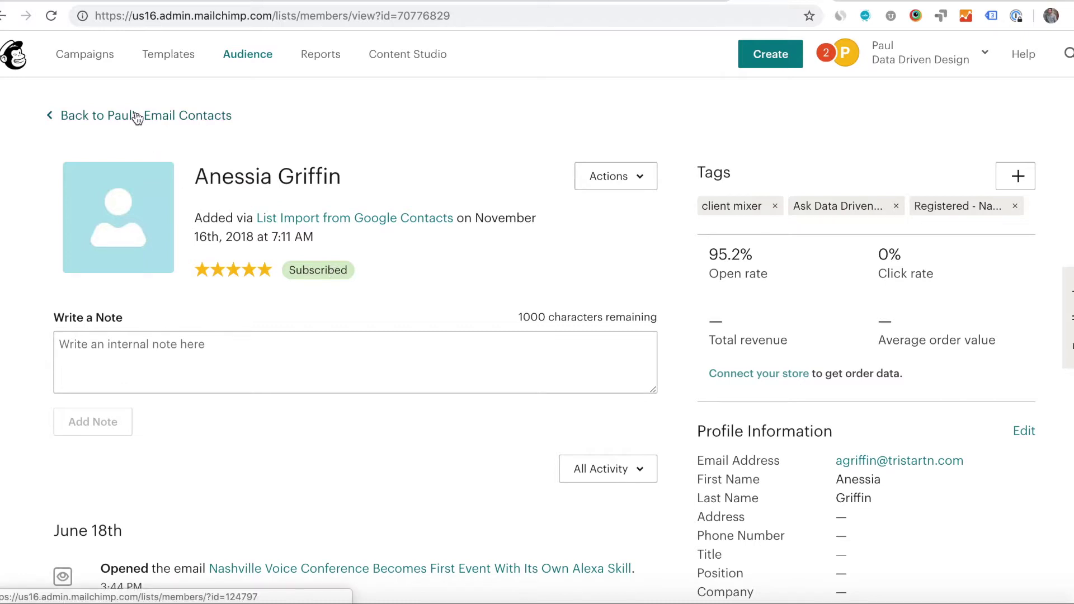
left_click(137, 118)
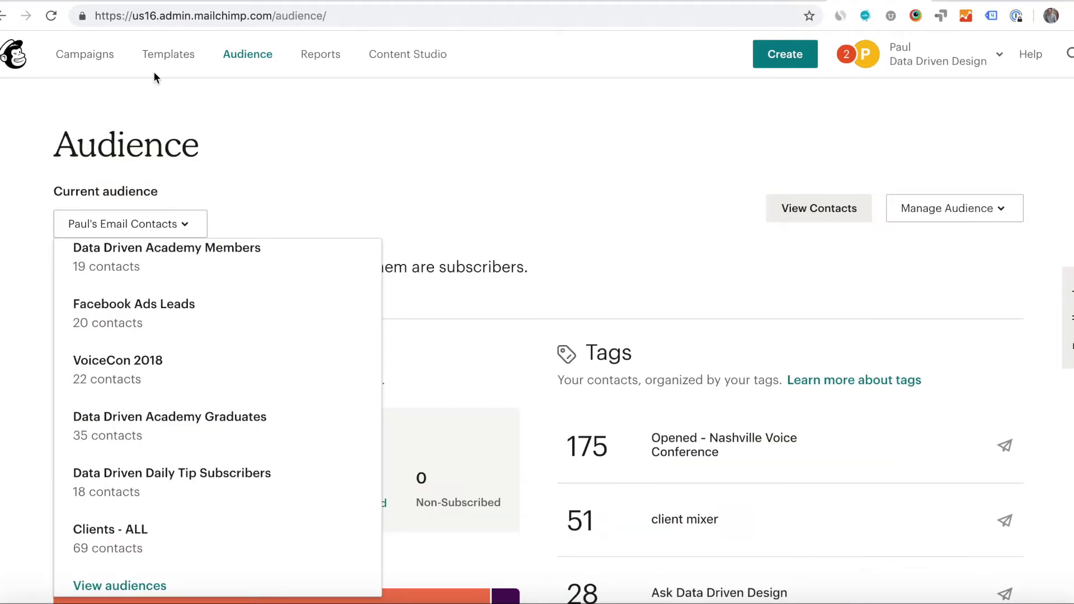
- Open the 'test' draft campaign from the Campaigns list
left_click(105, 53)
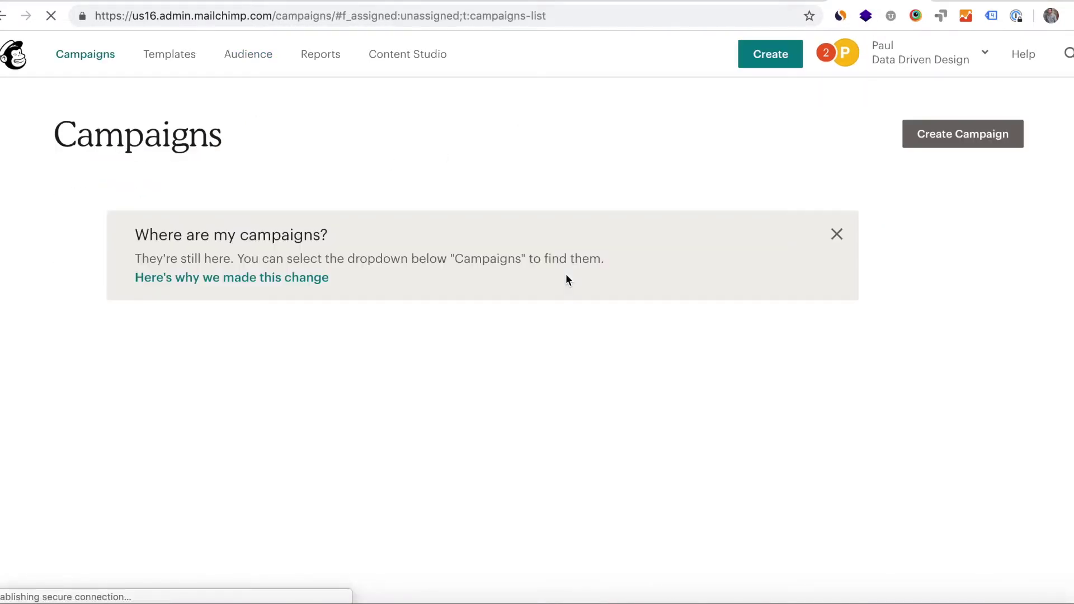
scroll(596, 344, "down", 3)
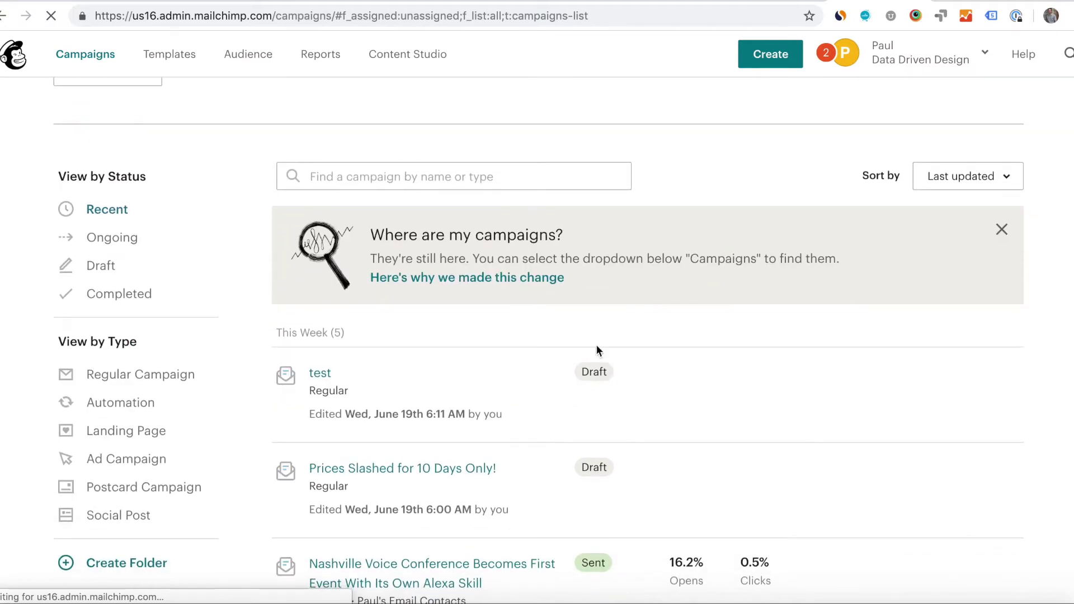
left_click(322, 375)
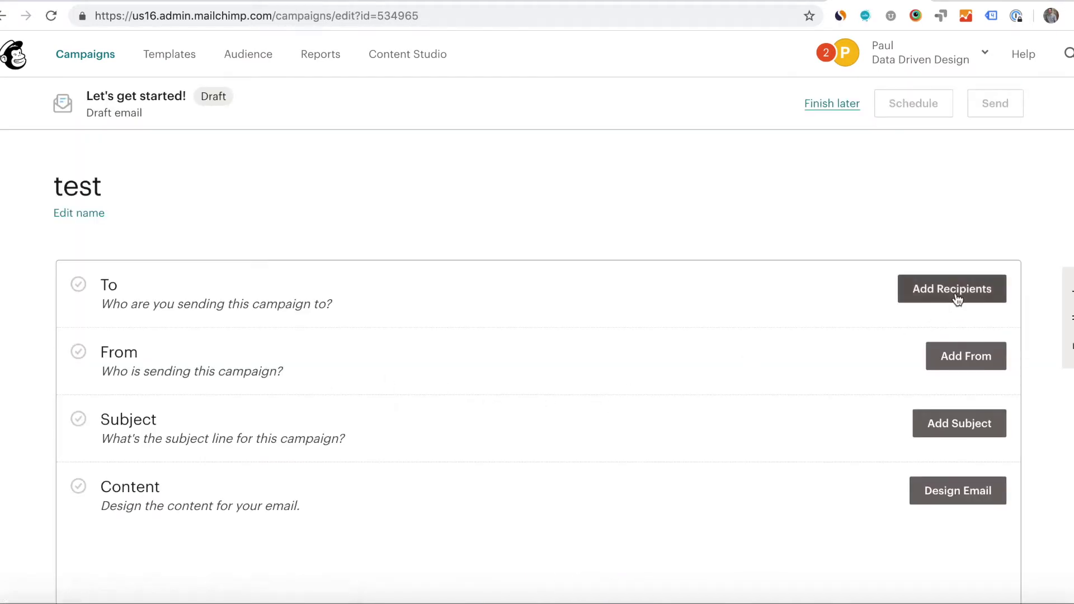
- Address it to the email contacts audience's segment excluding Nashville Voice Conference registrants
left_click(958, 296)
scroll(732, 332, "down", 2)
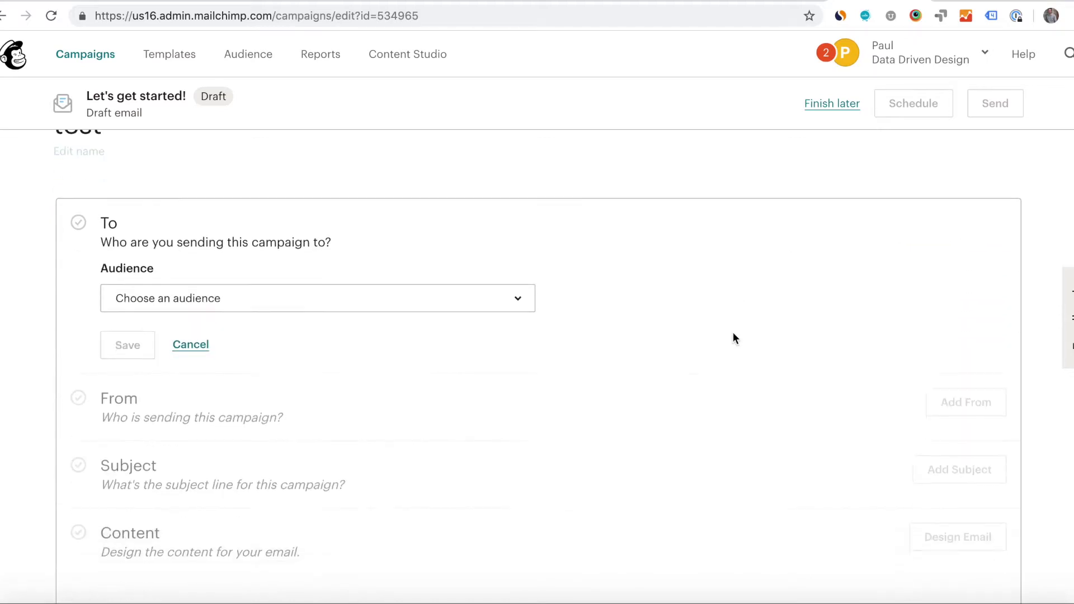
left_click(519, 245)
scroll(427, 412, "down", 5)
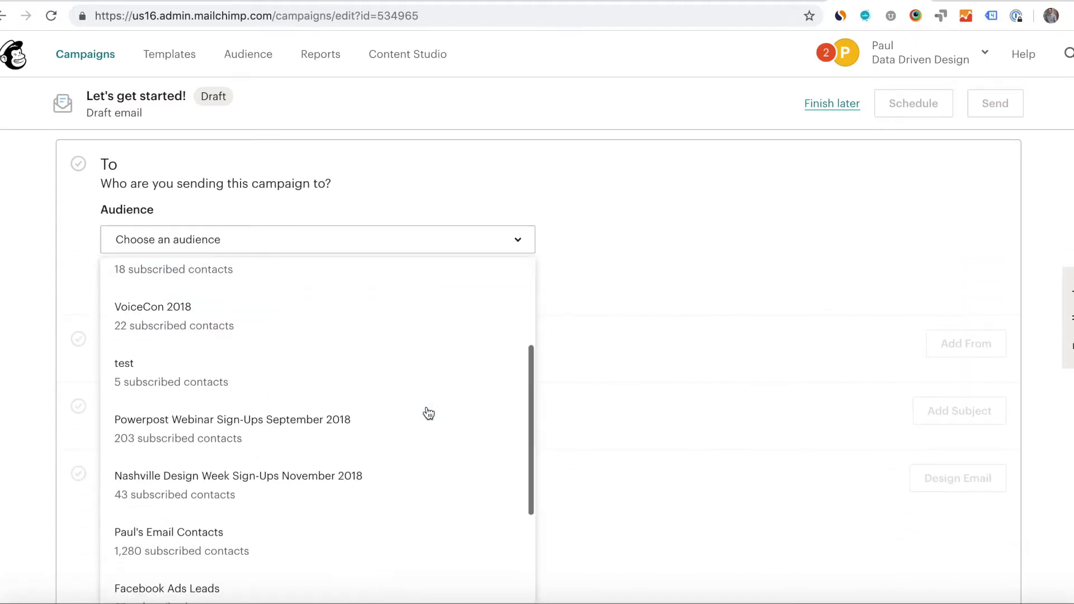
scroll(429, 413, "up", 5)
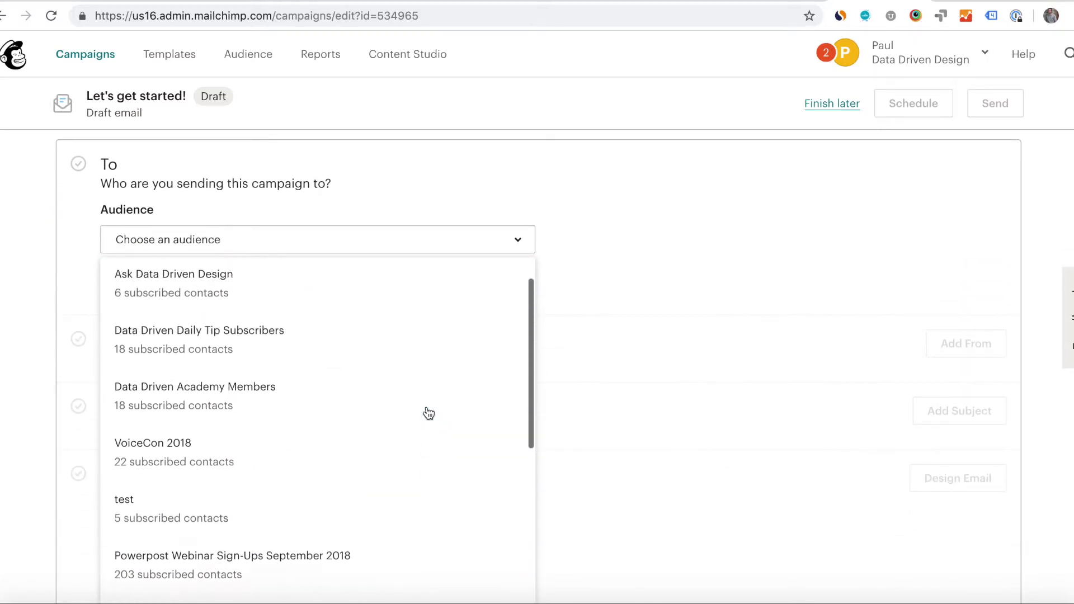
scroll(428, 413, "down", 5)
scroll(429, 413, "down", 1)
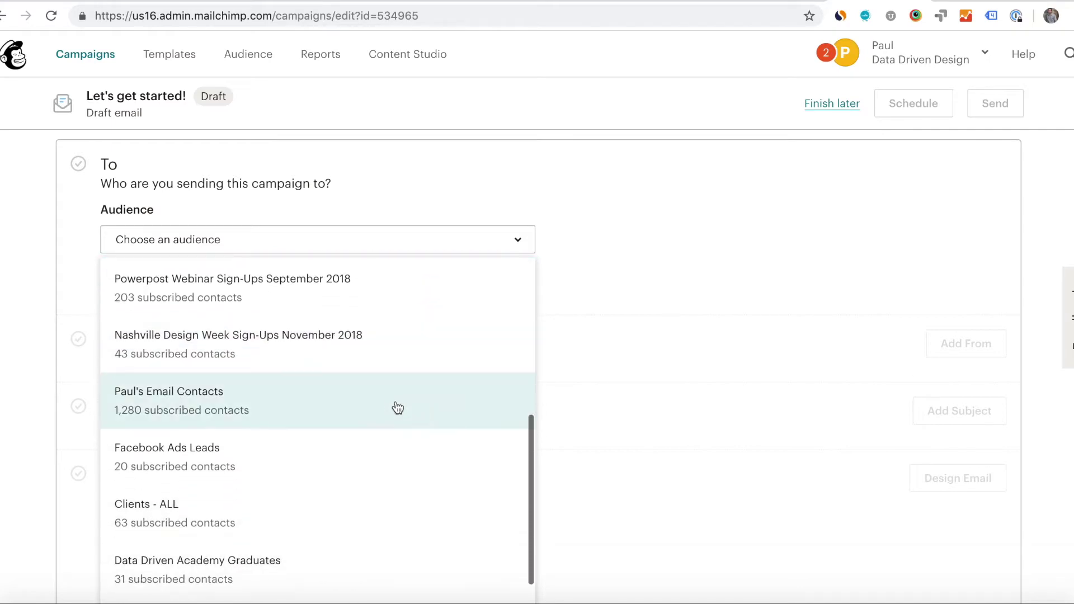
left_click(397, 408)
left_click(645, 250)
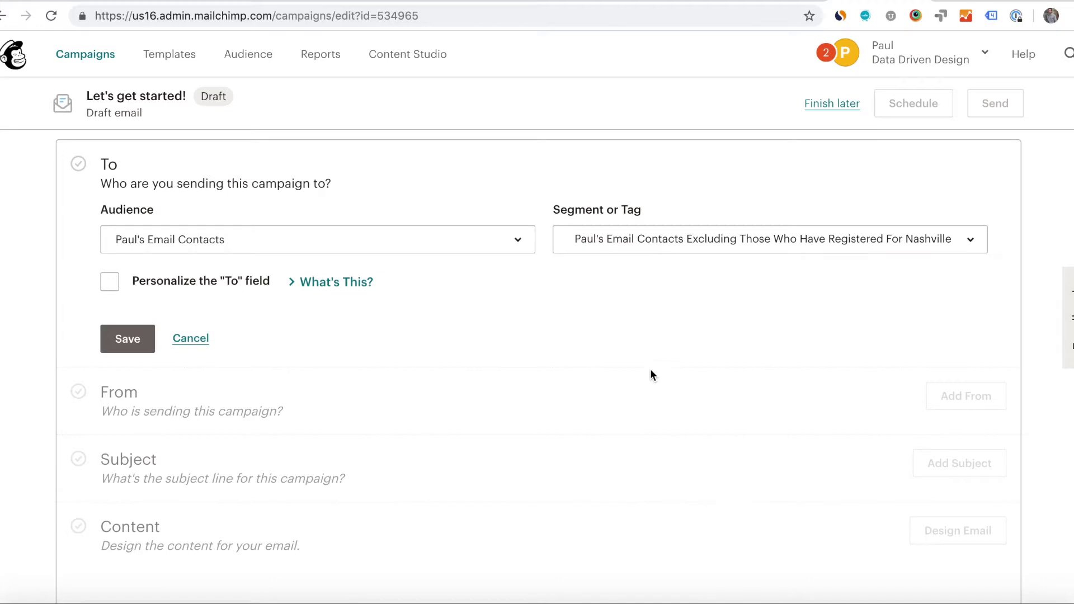
scroll(651, 371, "down", 3)
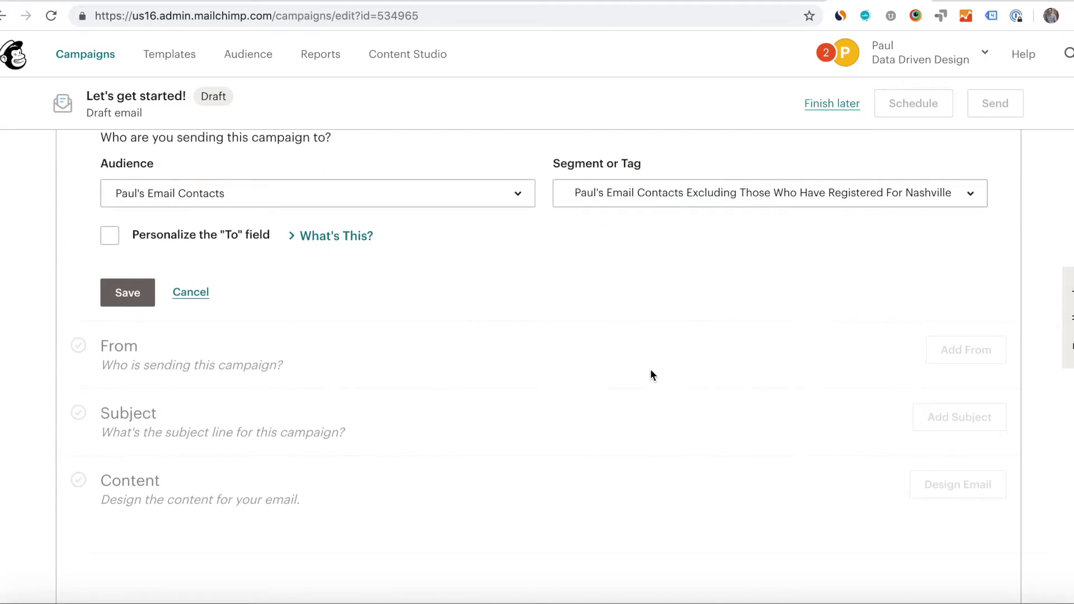
- Save the campaign's recipients and open the list of 1,278 recipients
left_click(127, 260)
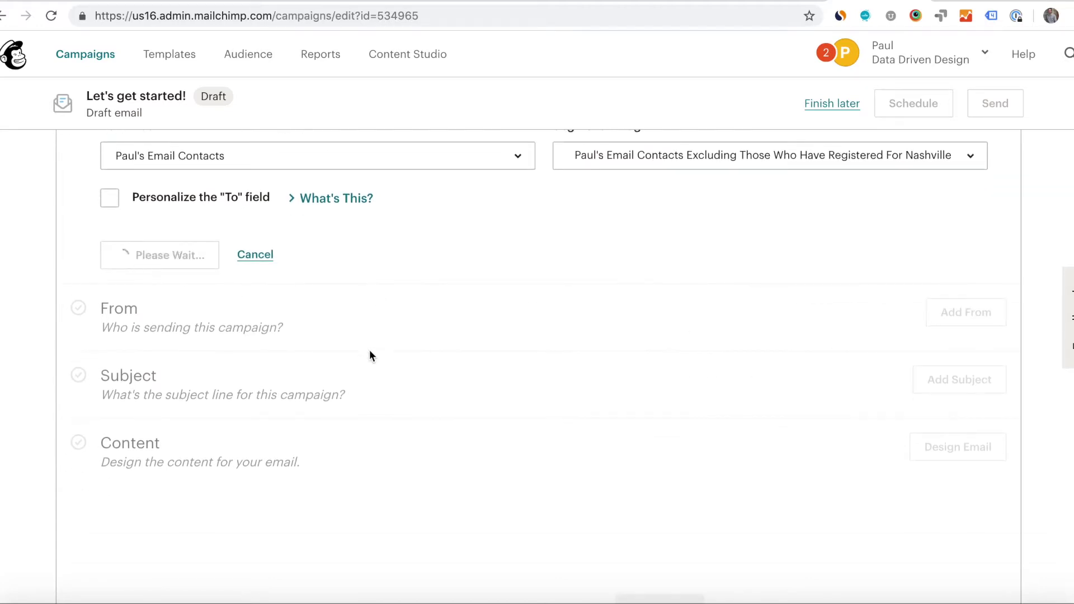
scroll(487, 368, "up", 5)
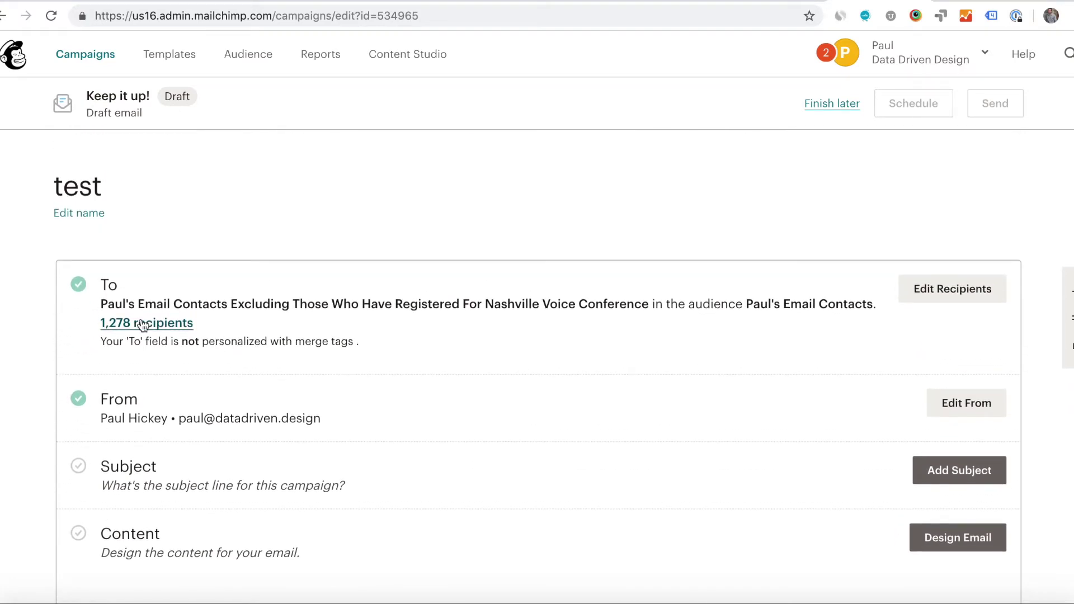
left_click(139, 325)
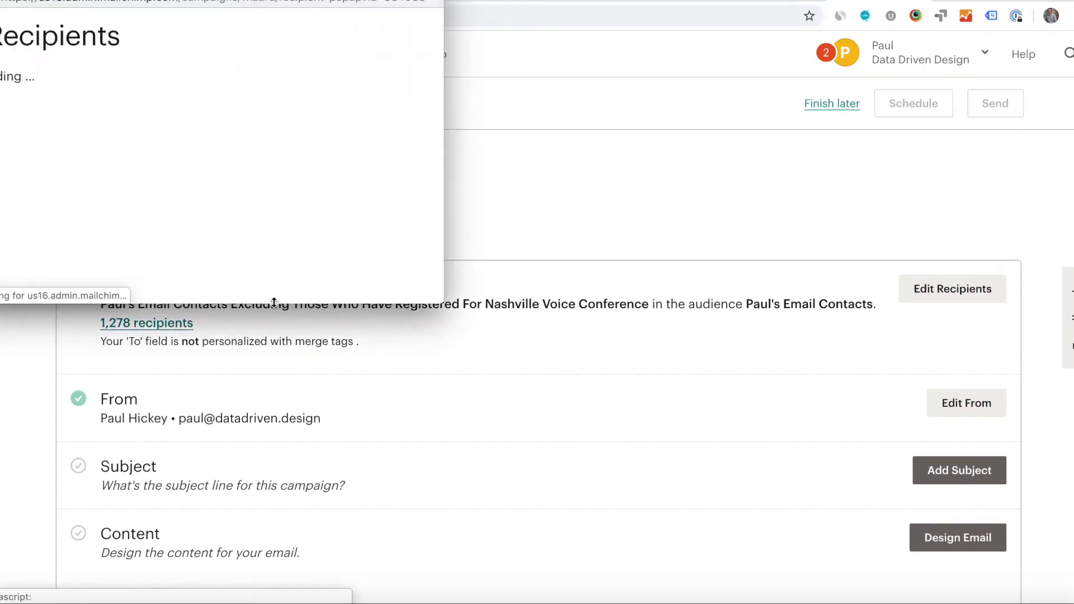
- Enlarge the recipients popup and review the list at 100 rows per page
left_click_drag(441, 299, 800, 541)
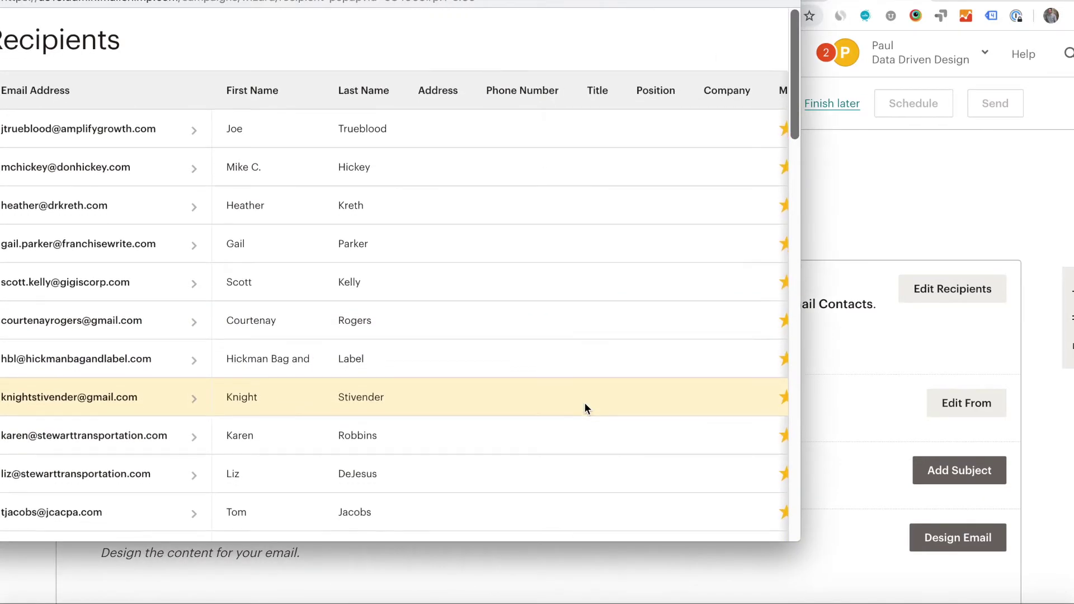
scroll(585, 403, "down", 20)
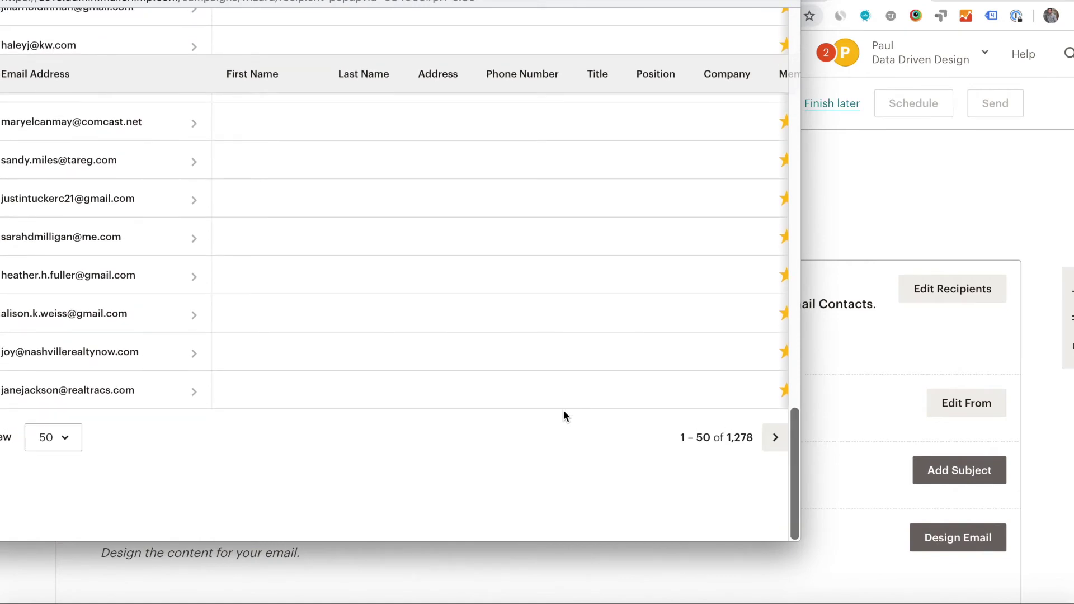
left_click(76, 441)
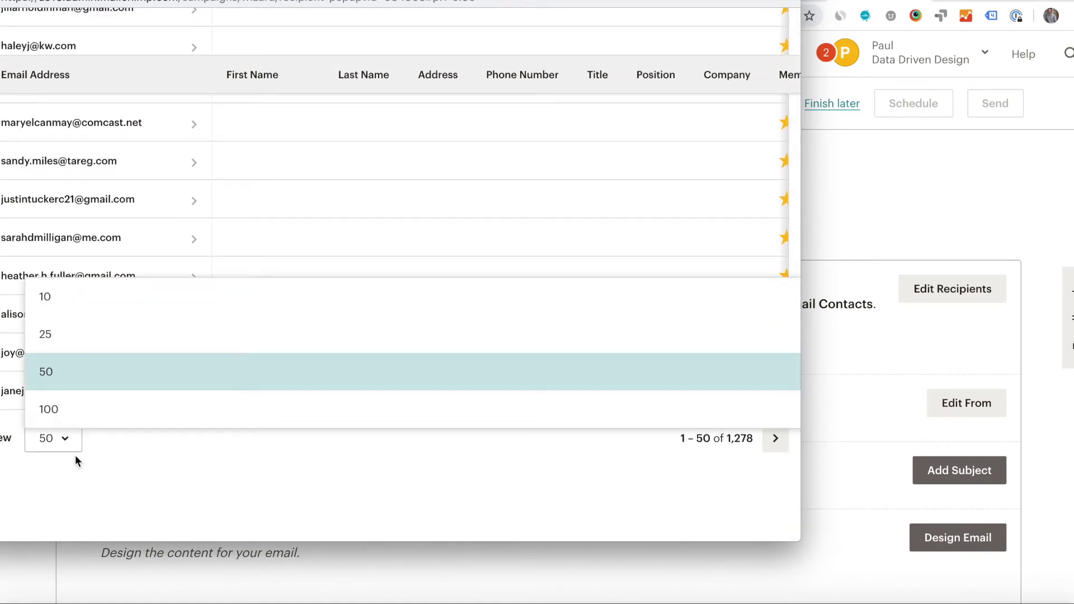
left_click(82, 415)
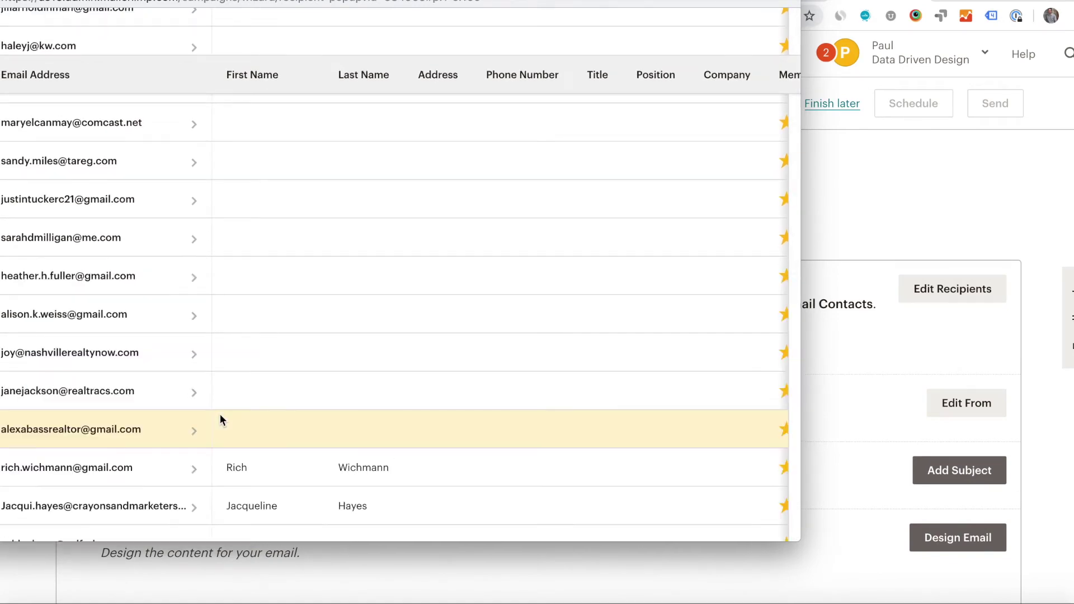
scroll(220, 414, "down", 12)
scroll(219, 414, "down", 20)
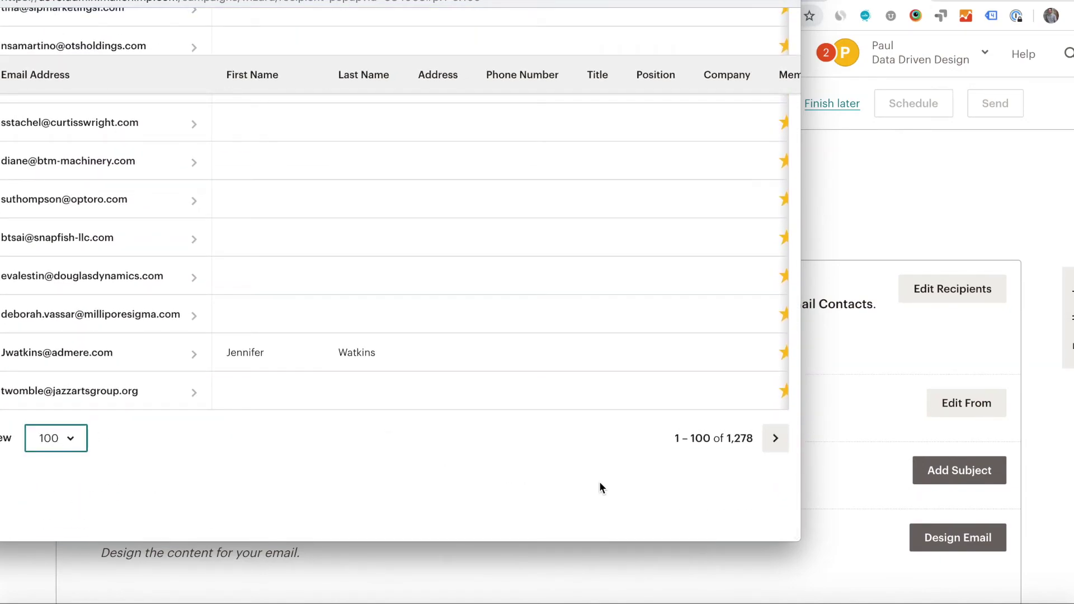
scroll(599, 487, "up", 20)
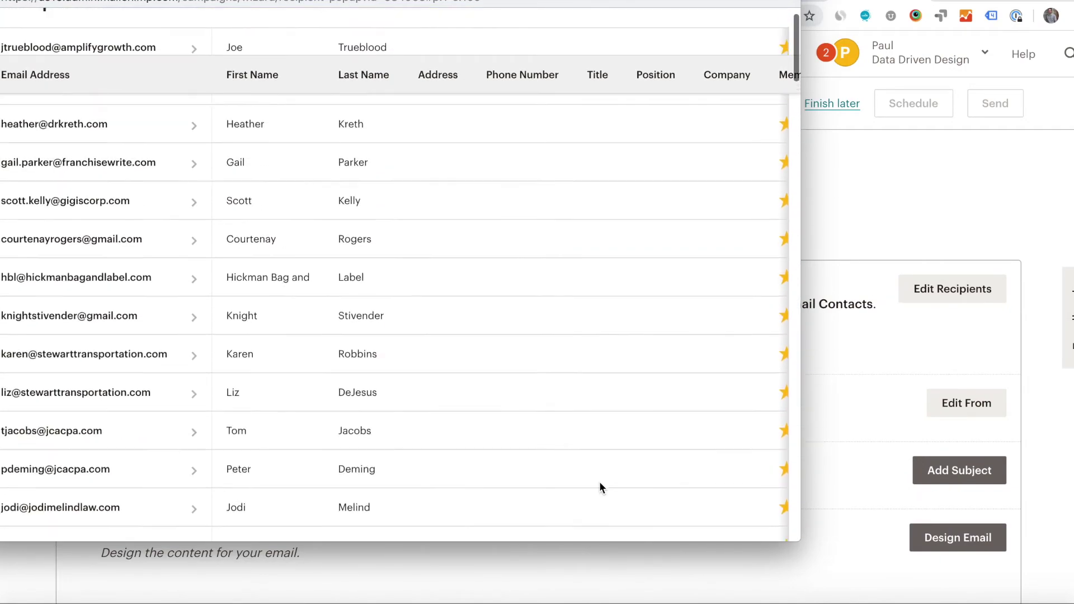
scroll(599, 488, "up", 2)
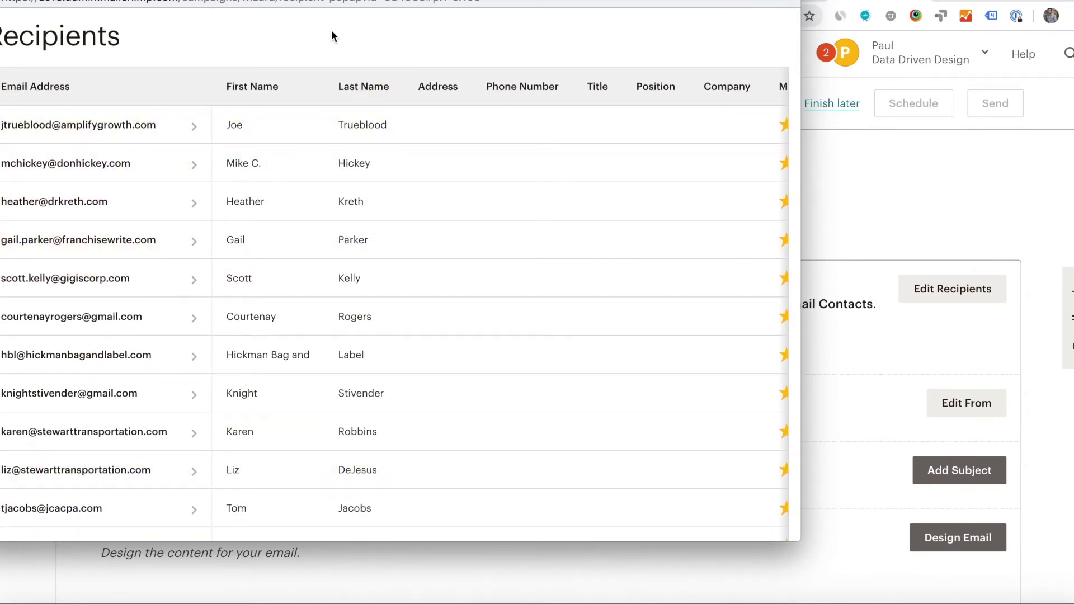